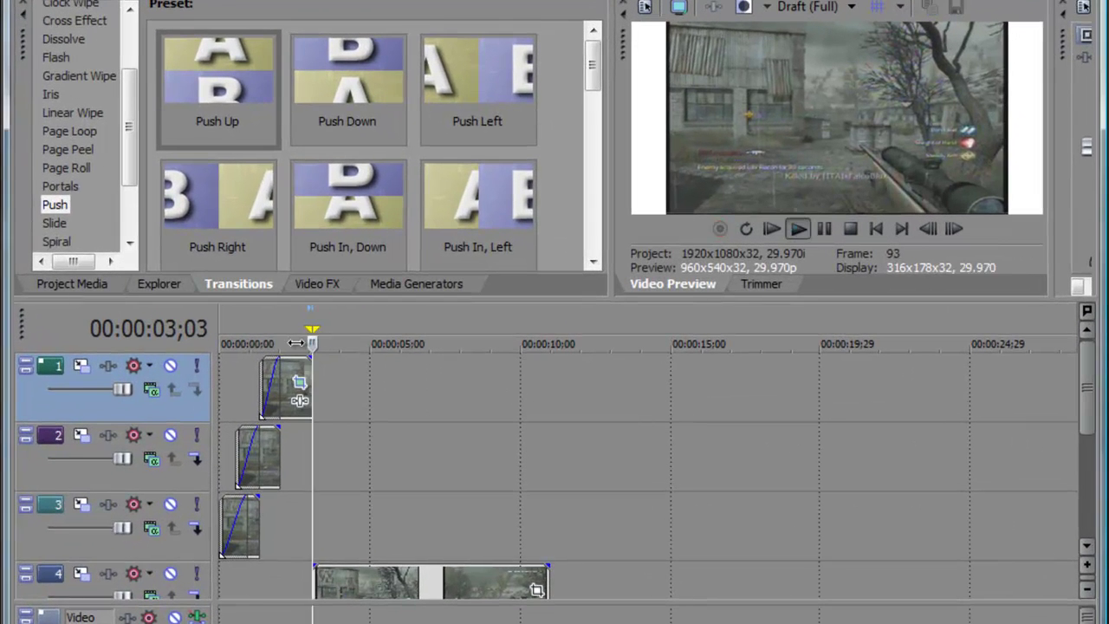
# Step: Rewind to the start and play back the finished jigsaw intro
pyautogui.moveTo(373, 326); pyautogui.dragTo(319, 328)
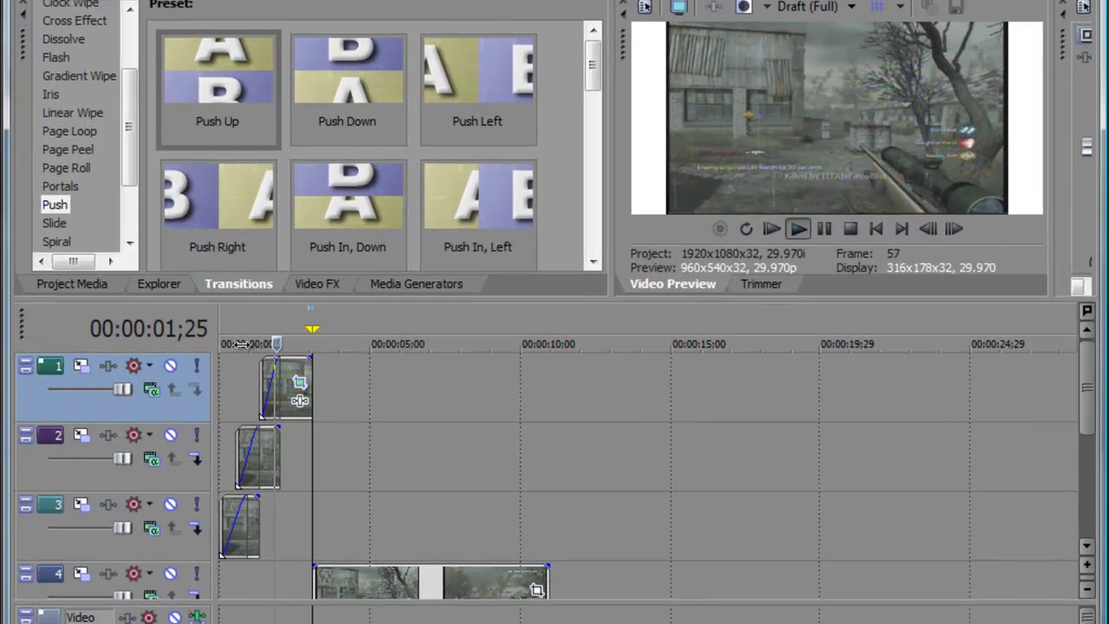
pyautogui.moveTo(240, 344); pyautogui.dragTo(106, 356)
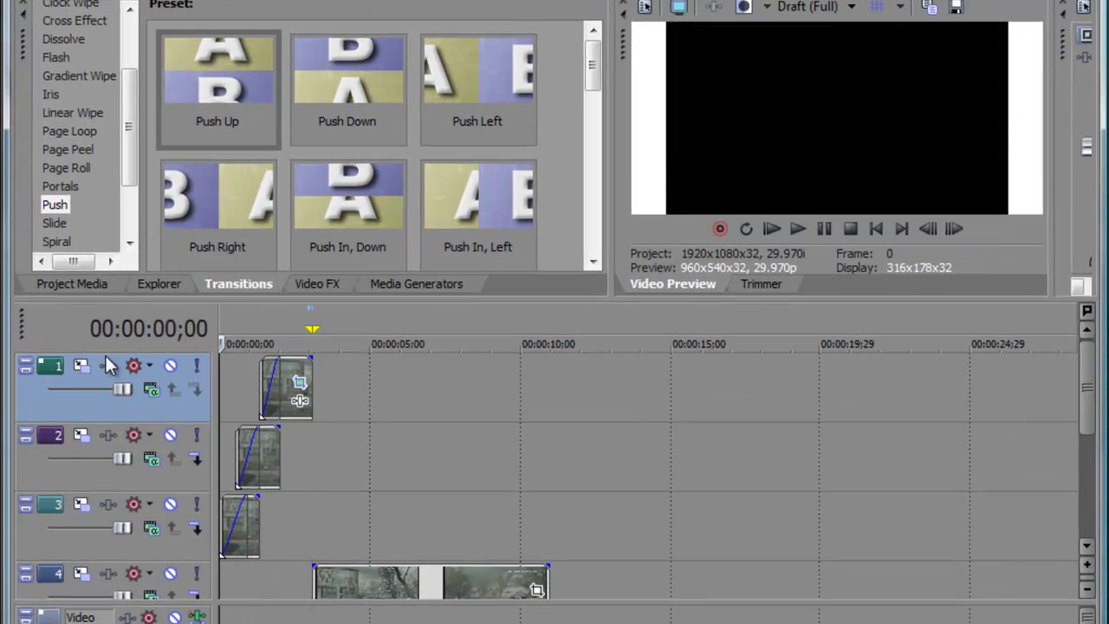
pyautogui.click(769, 226)
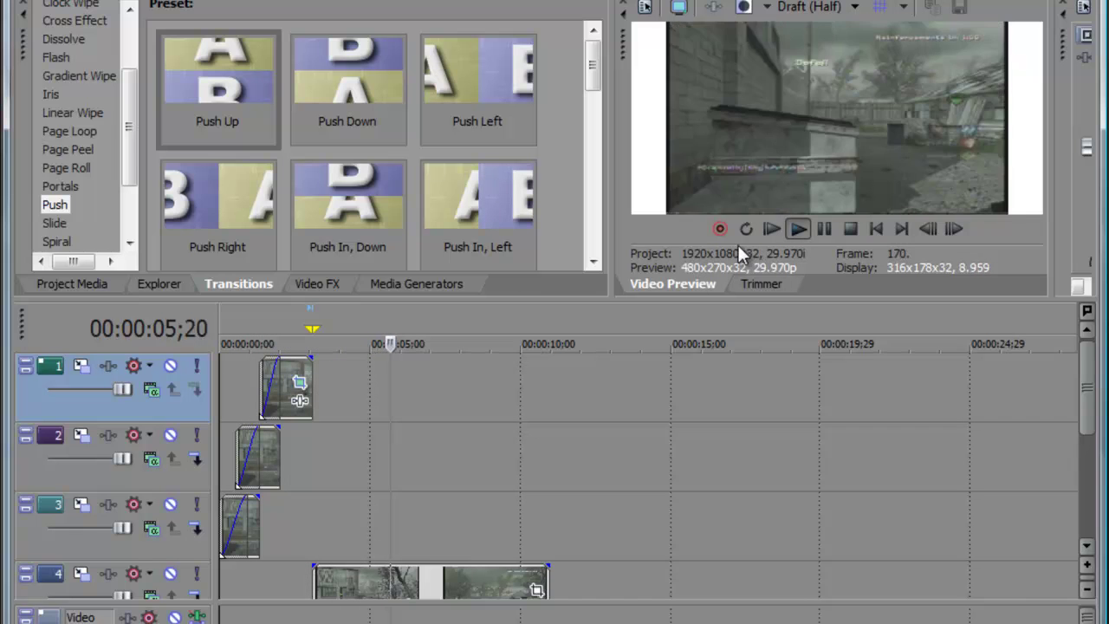
pyautogui.click(824, 229)
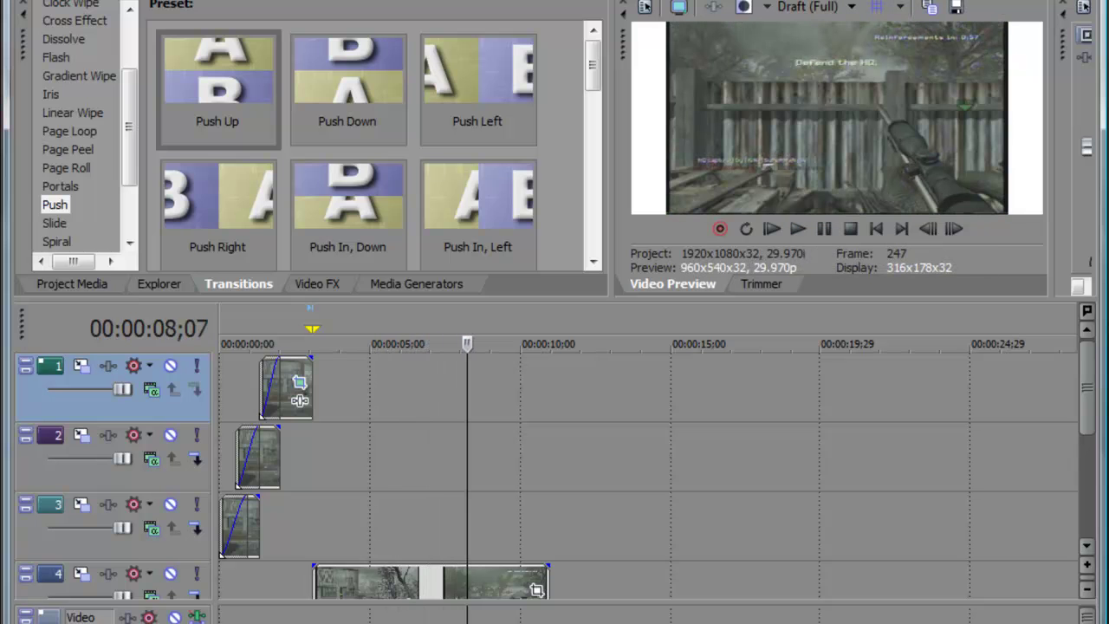
# Step: Start a new HD 1080-60i, 29.970 fps project, discarding the demo's changes
pyautogui.click(39, 18)
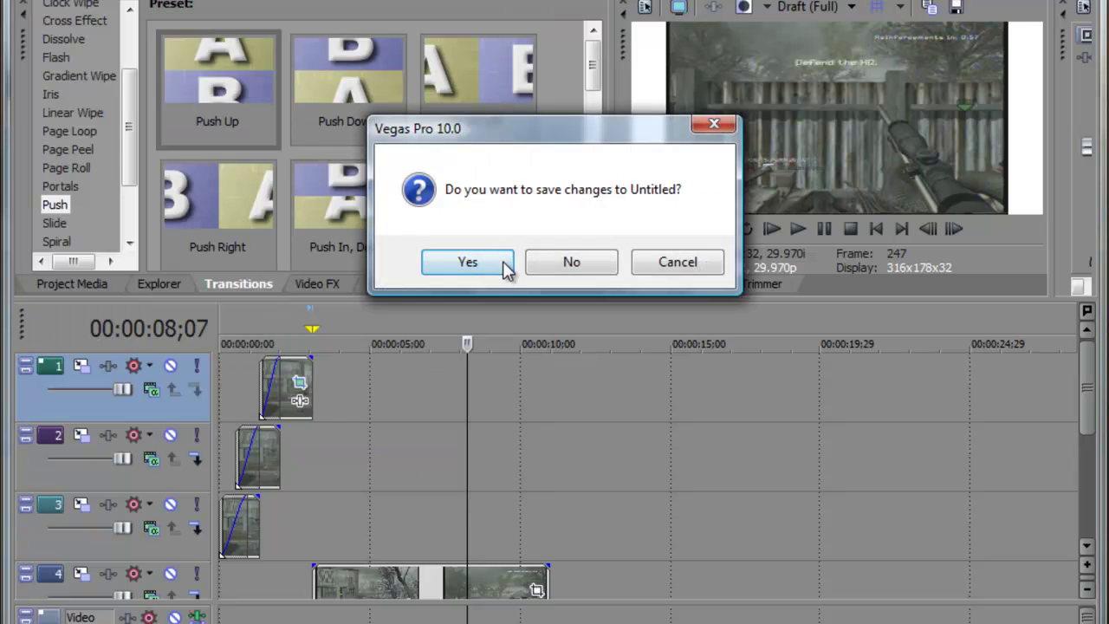
pyautogui.click(564, 262)
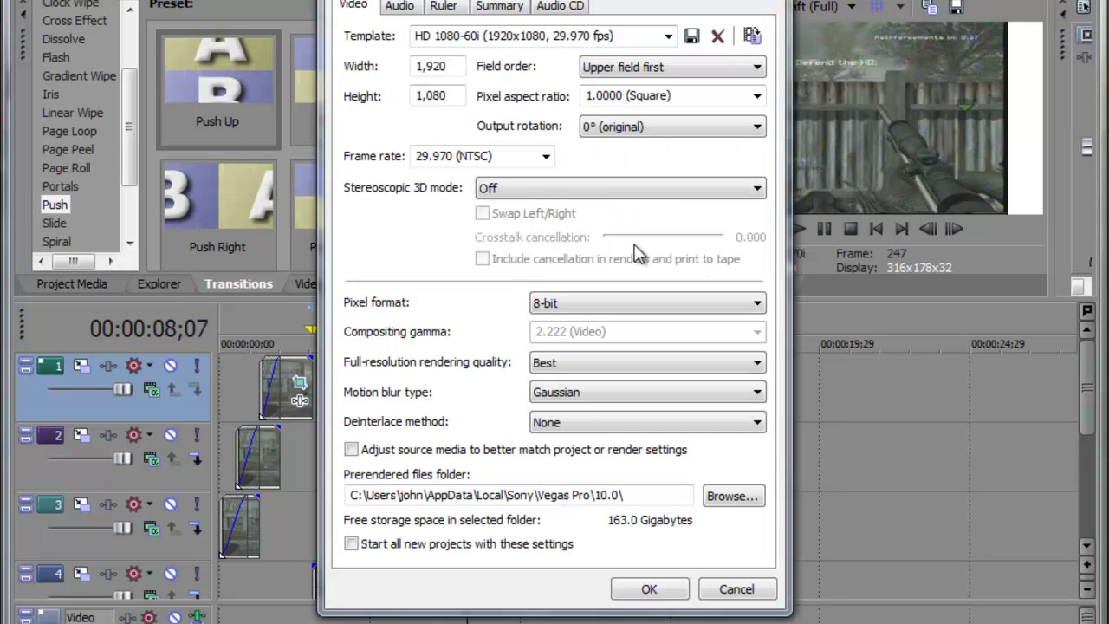
pyautogui.click(649, 589)
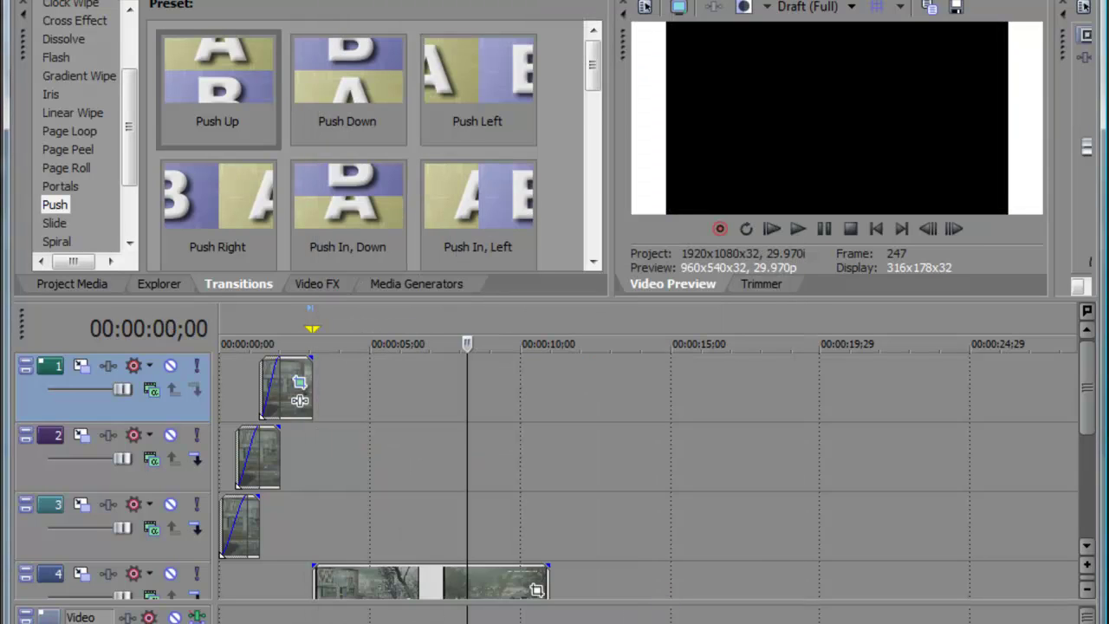
# Step: Switch to the Windows Explorer window holding the Clips folder with '4 people'
pyautogui.click(246, 598)
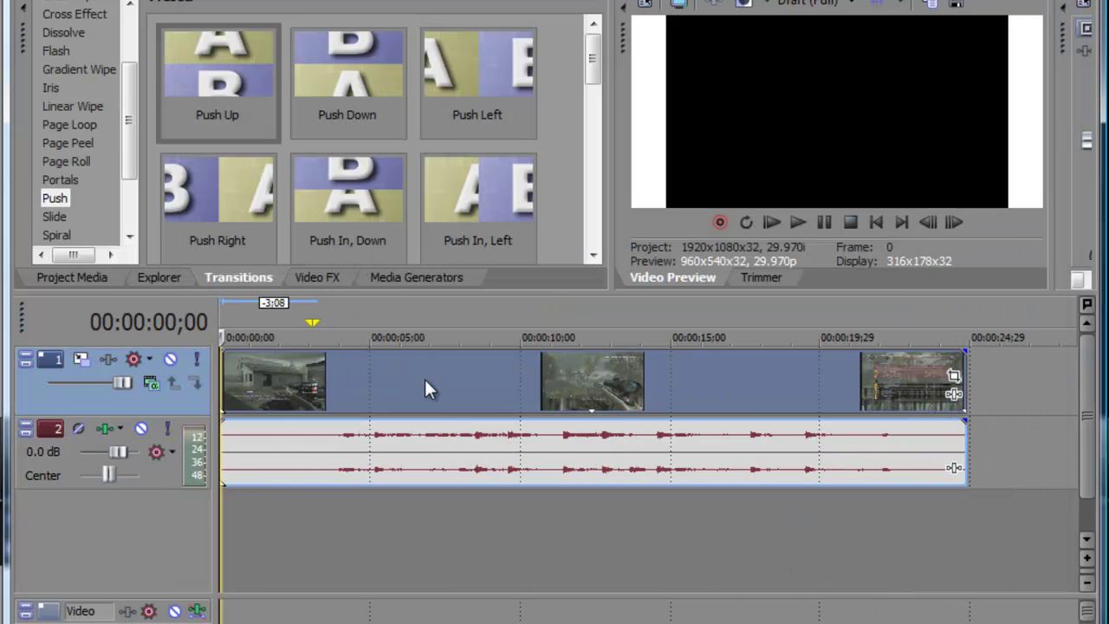
# Step: Split the gameplay clip at 12;02 and delete the part after it
pyautogui.click(349, 386)
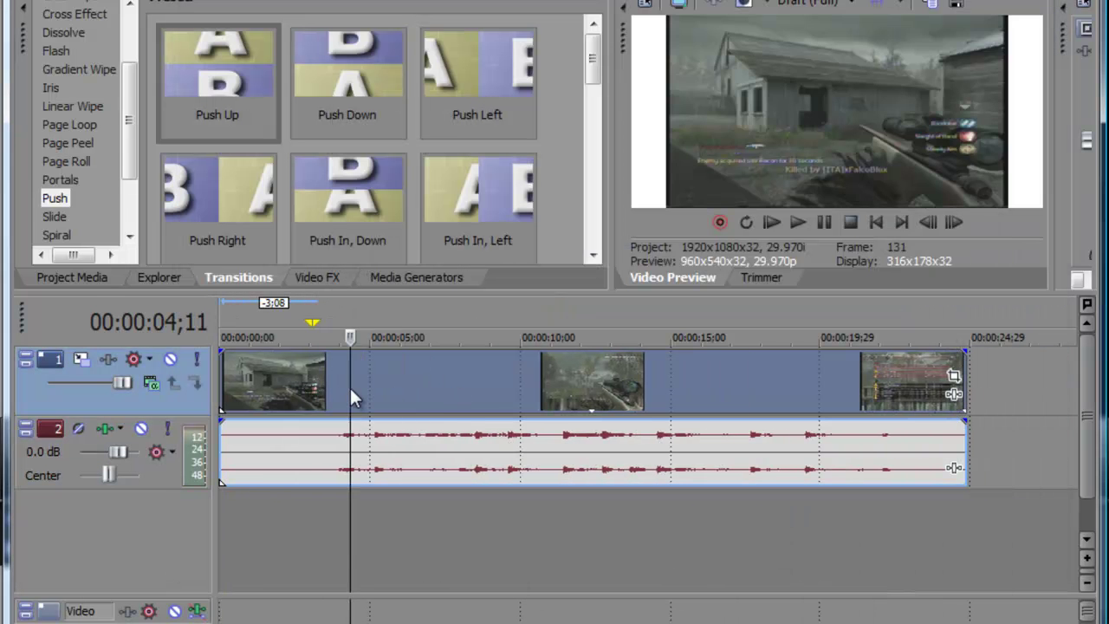
pyautogui.click(877, 390)
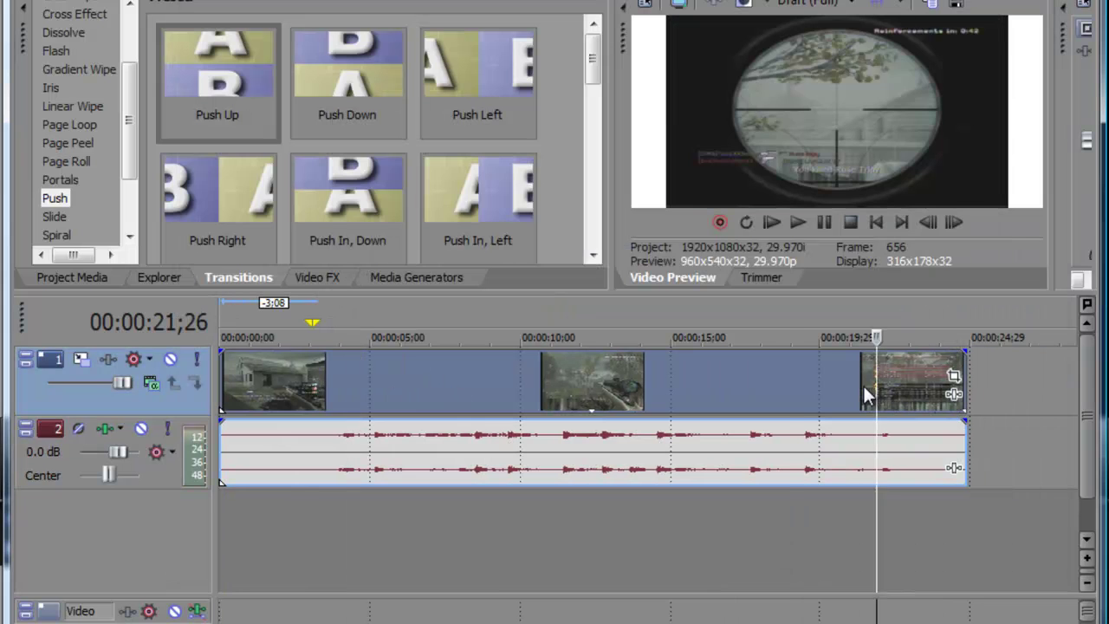
pyautogui.click(787, 386)
pyautogui.click(735, 386)
pyautogui.click(671, 382)
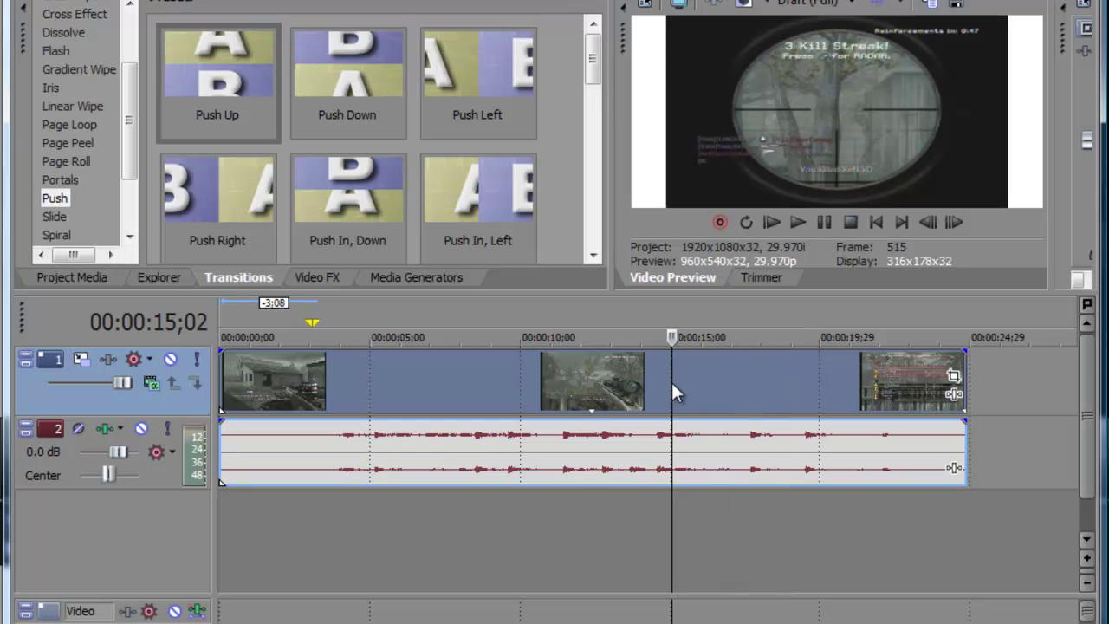
pyautogui.click(581, 368)
pyautogui.press('s')
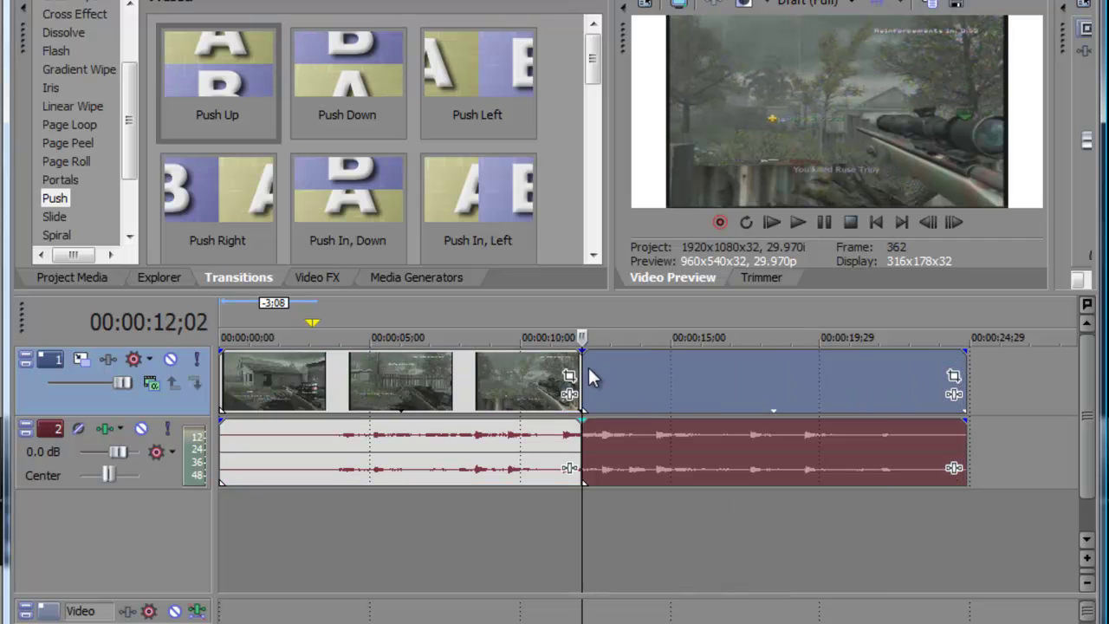
pyautogui.rightClick(631, 368)
pyautogui.click(682, 403)
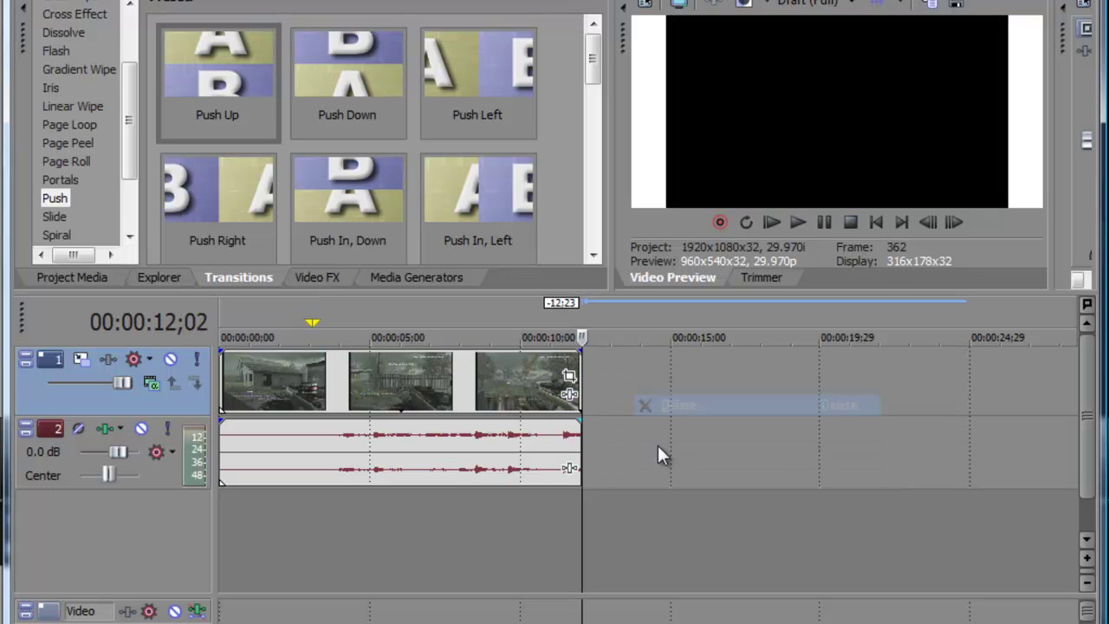
# Step: Shift the remaining clip later, then step frame by frame to find the still
pyautogui.moveTo(523, 351); pyautogui.dragTo(567, 374)
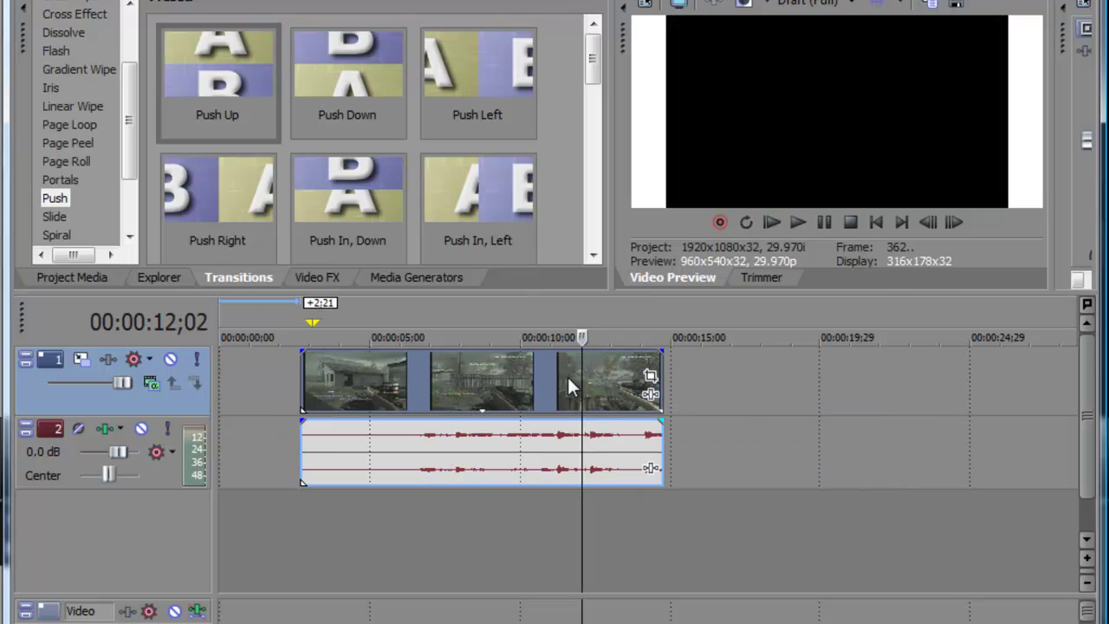
pyautogui.click(307, 383)
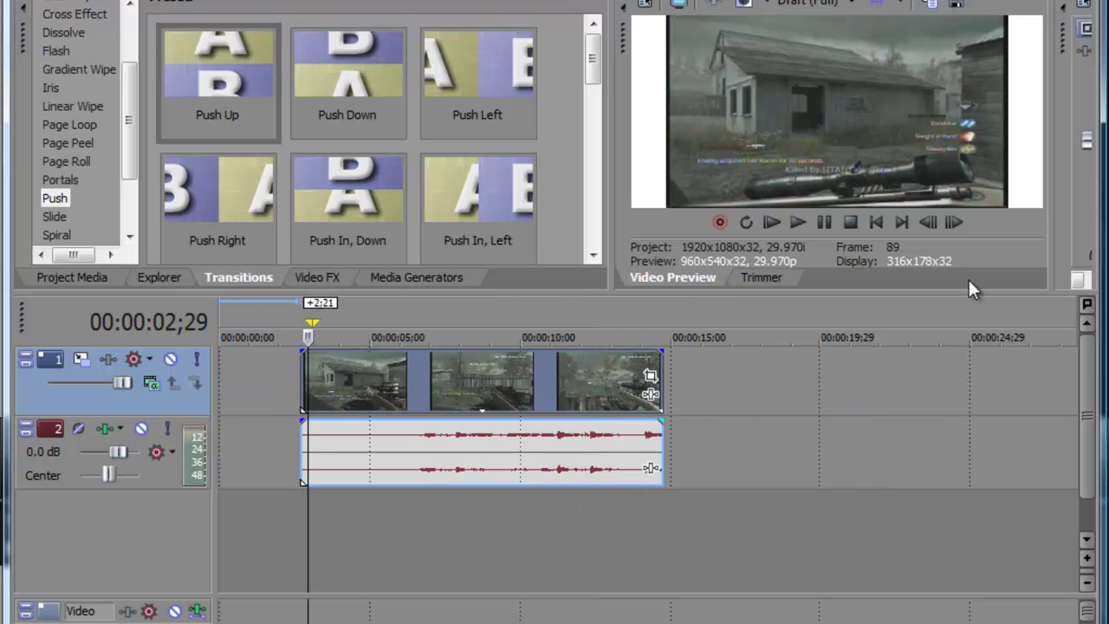
pyautogui.click(952, 223)
pyautogui.click(952, 223)
pyautogui.moveTo(948, 229); pyautogui.dragTo(953, 225)
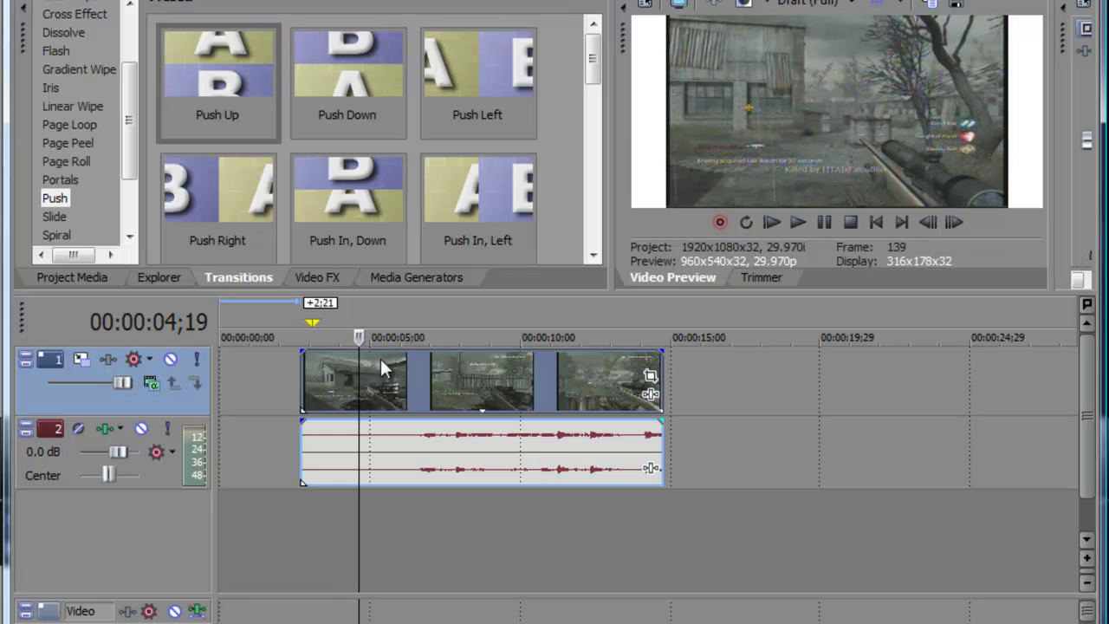
# Step: Delete the opening before 4;19 and slide the '4 people' clip to 00:00:00;00
pyautogui.rightClick(349, 366)
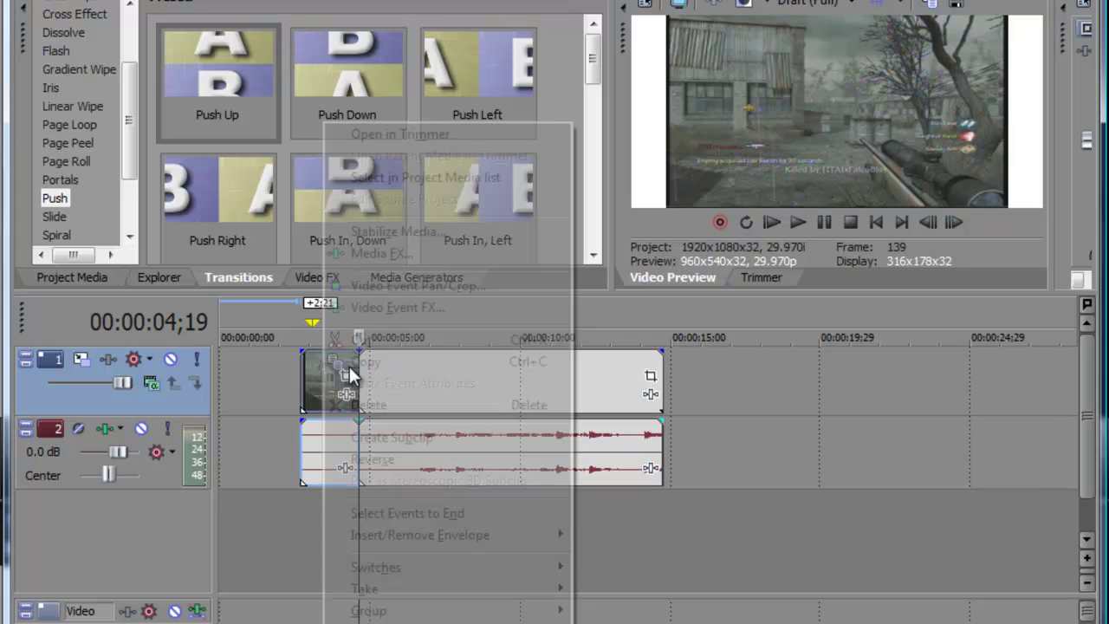
pyautogui.click(368, 406)
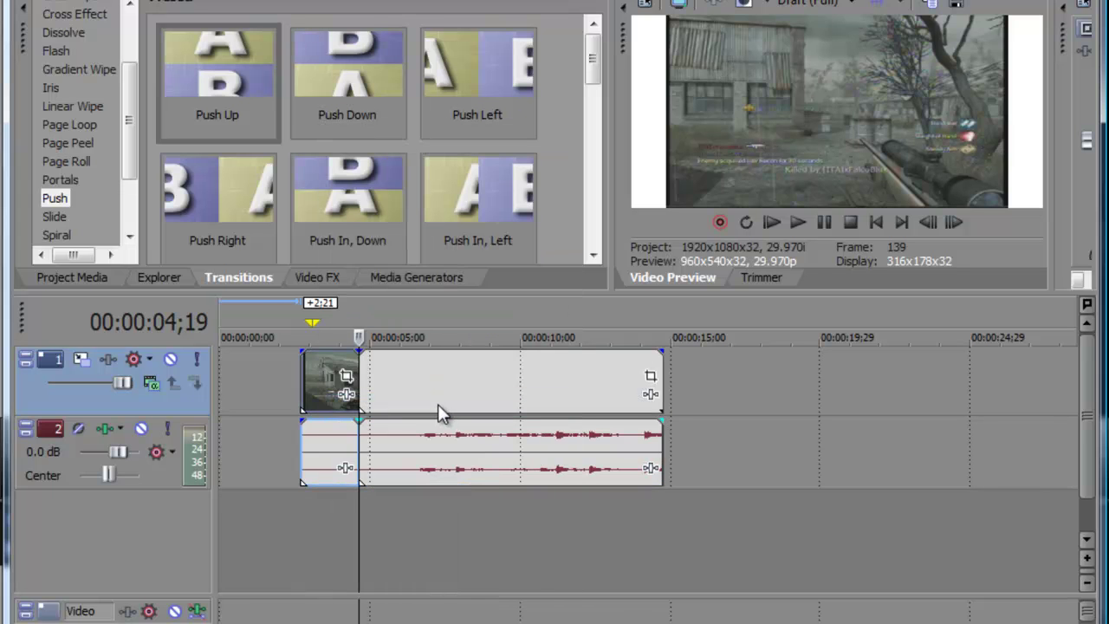
pyautogui.moveTo(440, 395); pyautogui.dragTo(200, 389)
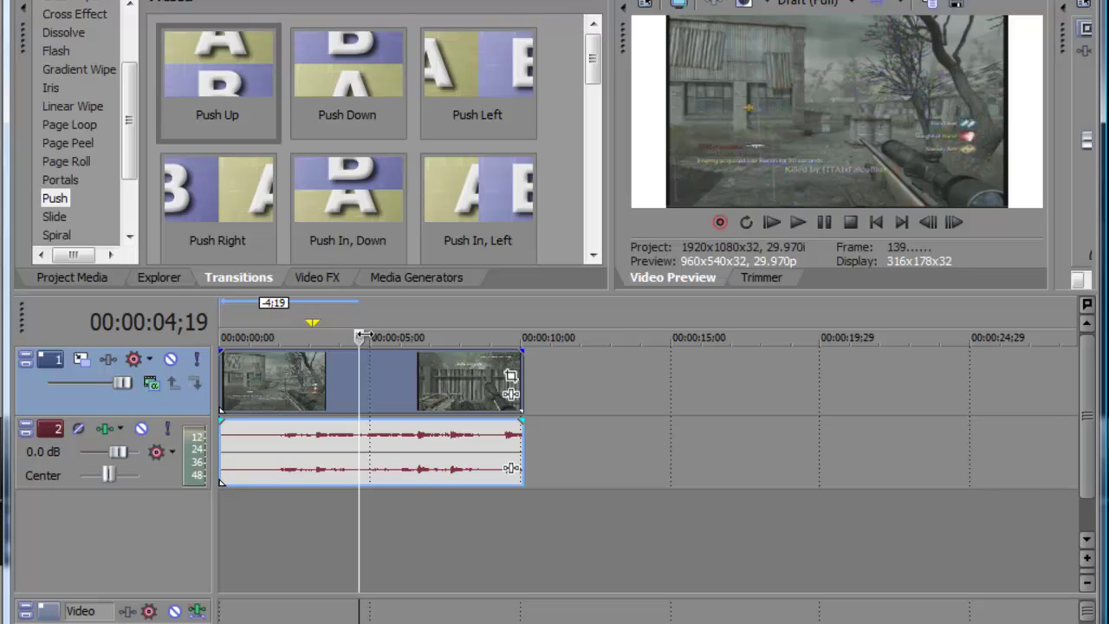
pyautogui.doubleClick(216, 370)
pyautogui.click(38, 372)
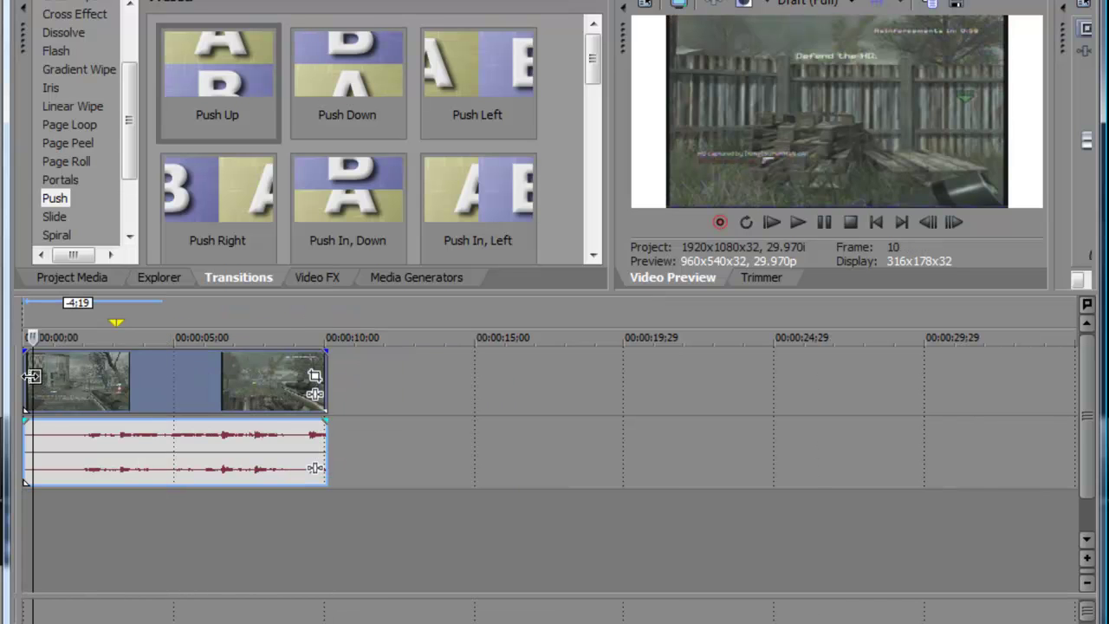
pyautogui.moveTo(19, 381); pyautogui.dragTo(98, 382)
pyautogui.click(100, 381)
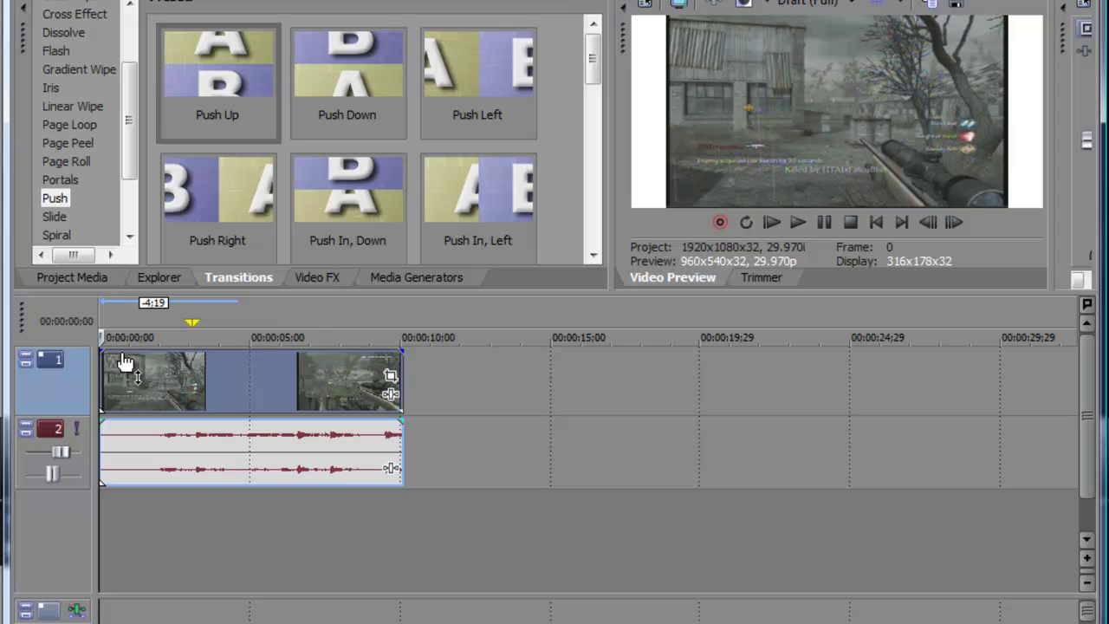
# Step: Save the current preview frame as the snapshot waw.jpg
pyautogui.click(958, 7)
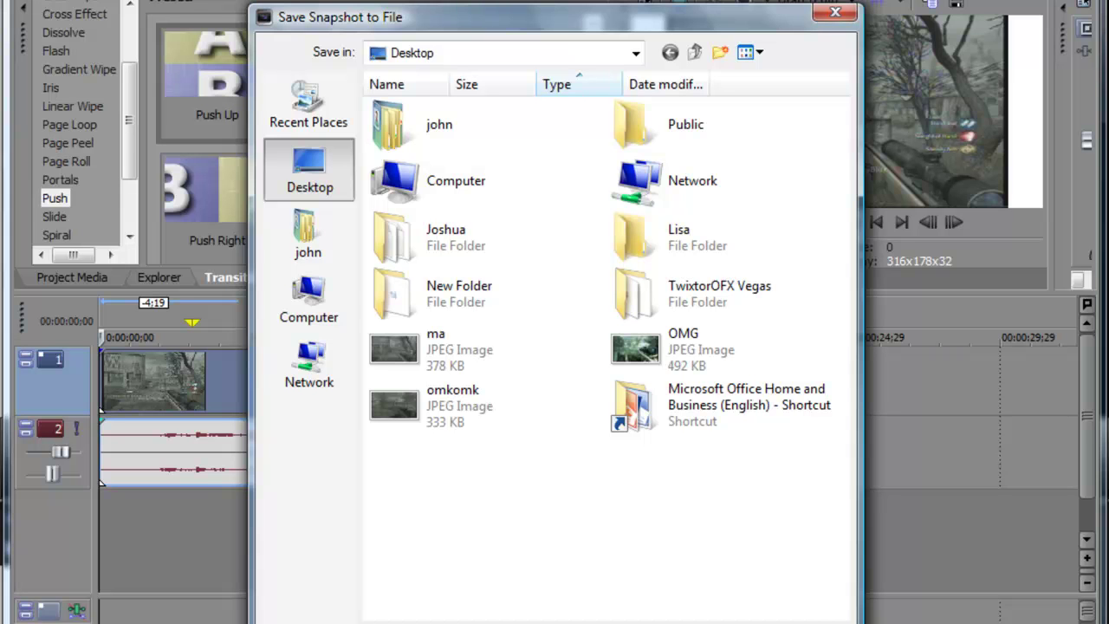
pyautogui.press('Return')
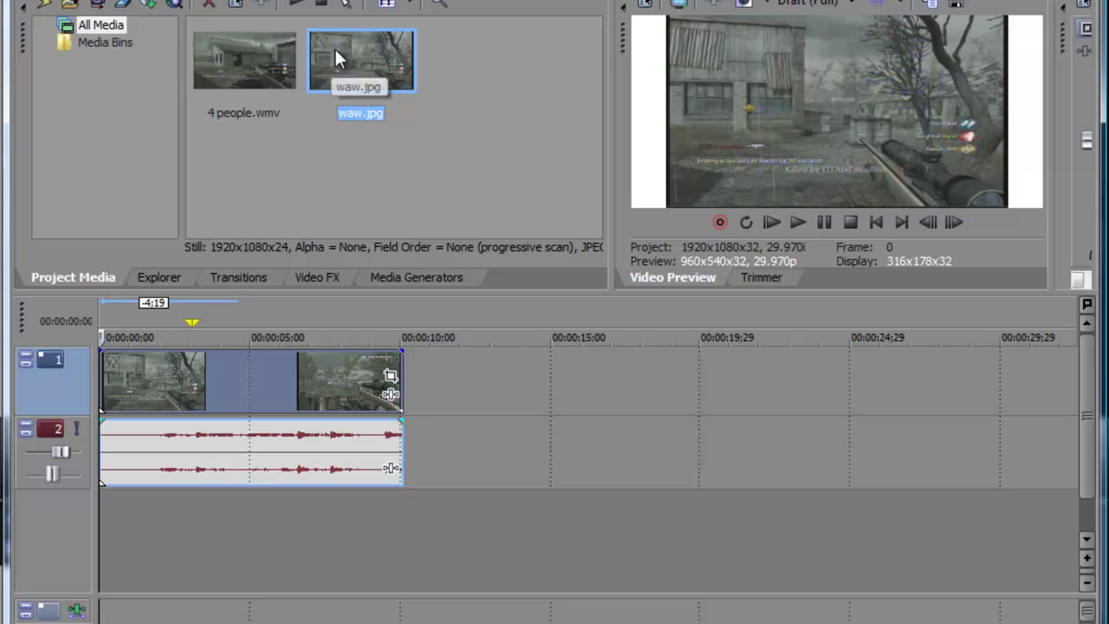
# Step: Insert three empty video tracks above the gameplay clip
pyautogui.click(637, 368)
pyautogui.rightClick(637, 369)
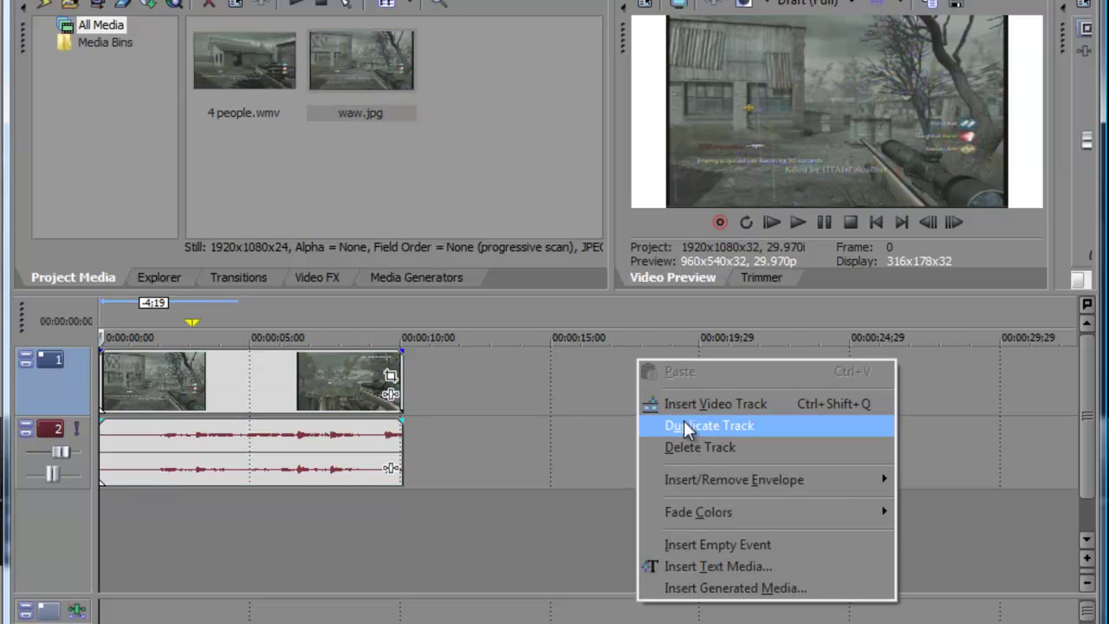
pyautogui.click(650, 404)
pyautogui.rightClick(609, 389)
pyautogui.click(680, 431)
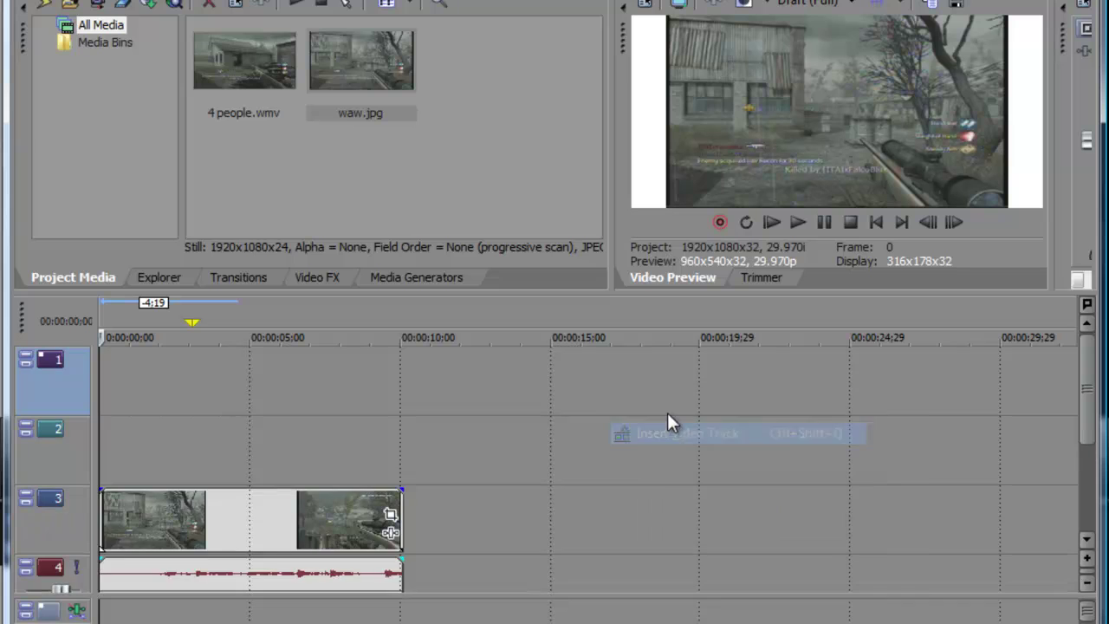
pyautogui.rightClick(665, 413)
pyautogui.click(683, 449)
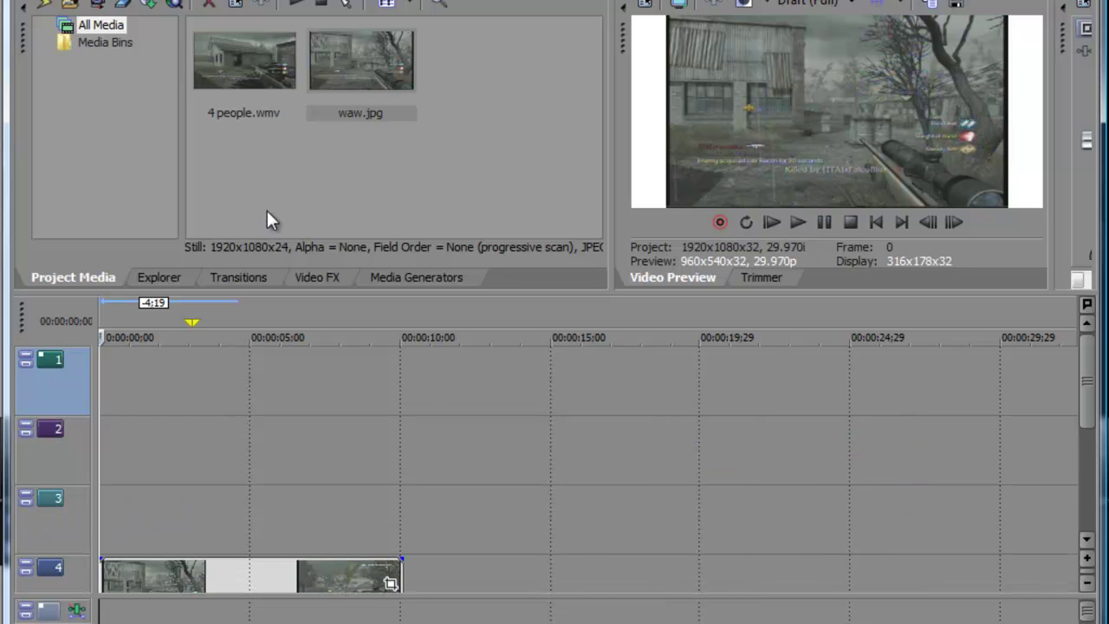
# Step: Place waw.jpg at the start of track 3, move the gameplay to 5 s, trim the still to about one second
pyautogui.moveTo(312, 78); pyautogui.dragTo(125, 518)
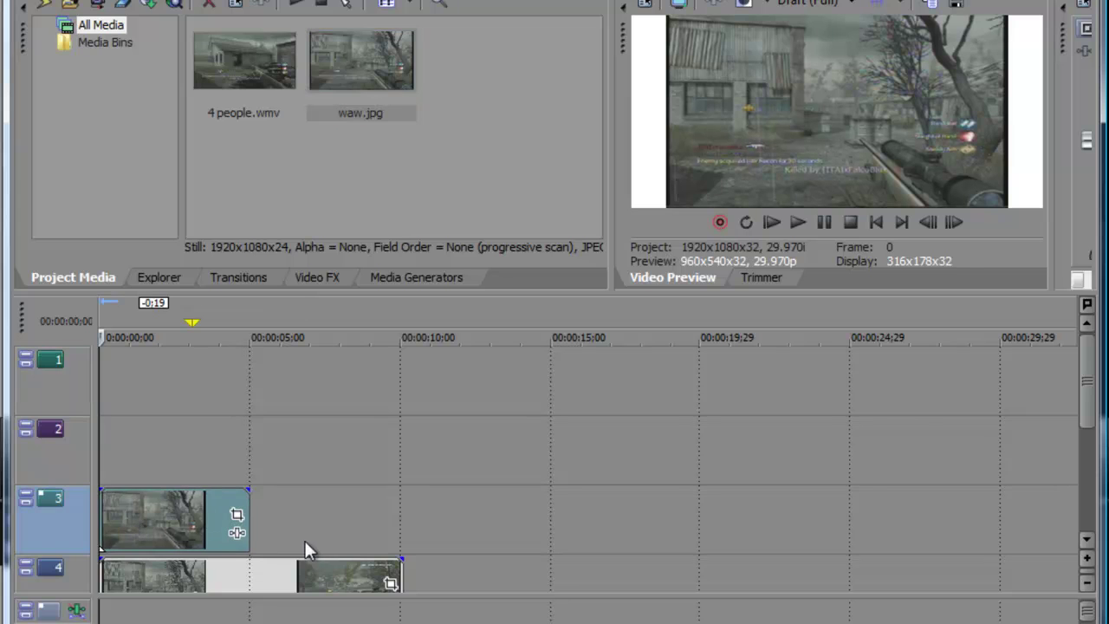
pyautogui.moveTo(1086, 418); pyautogui.dragTo(1086, 468)
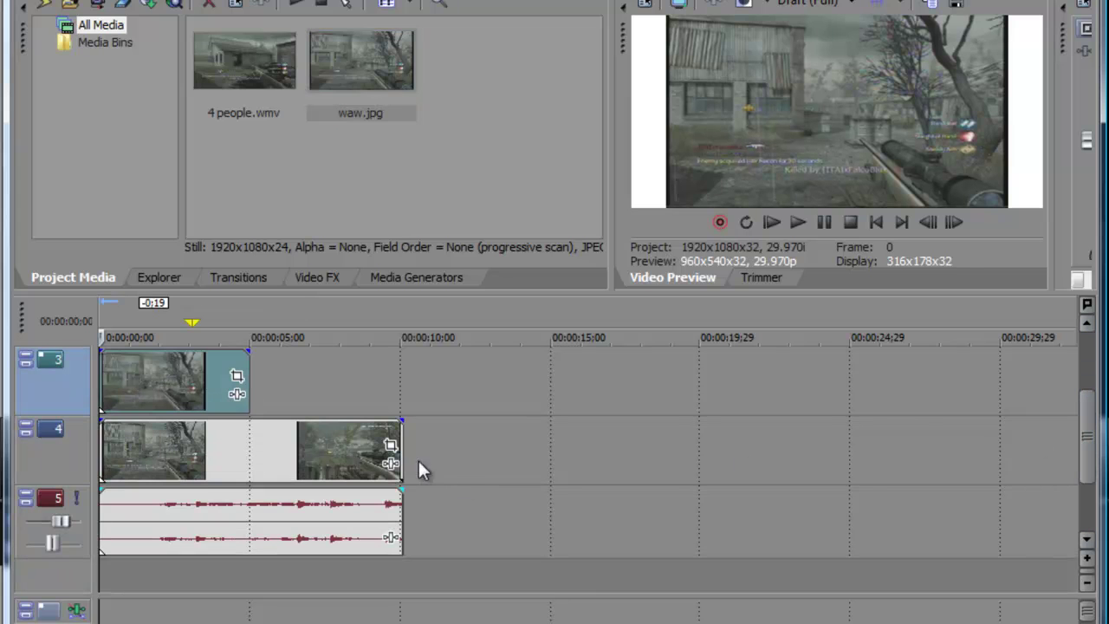
pyautogui.moveTo(164, 456); pyautogui.dragTo(300, 454)
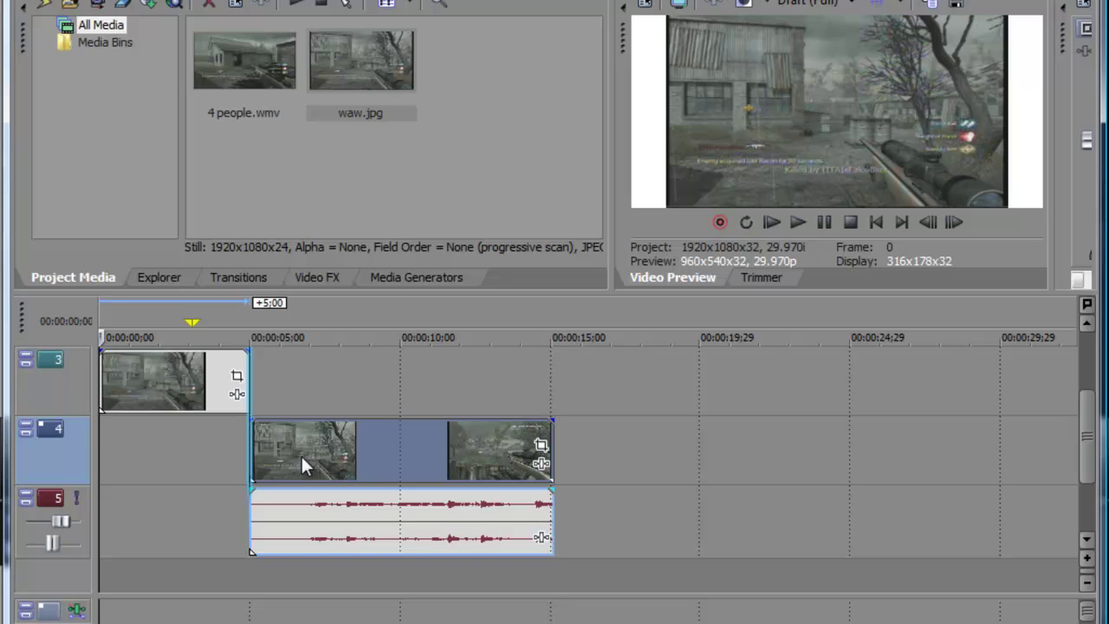
pyautogui.click(255, 382)
pyautogui.moveTo(244, 381); pyautogui.dragTo(135, 381)
pyautogui.scroll(3, 745, 399)
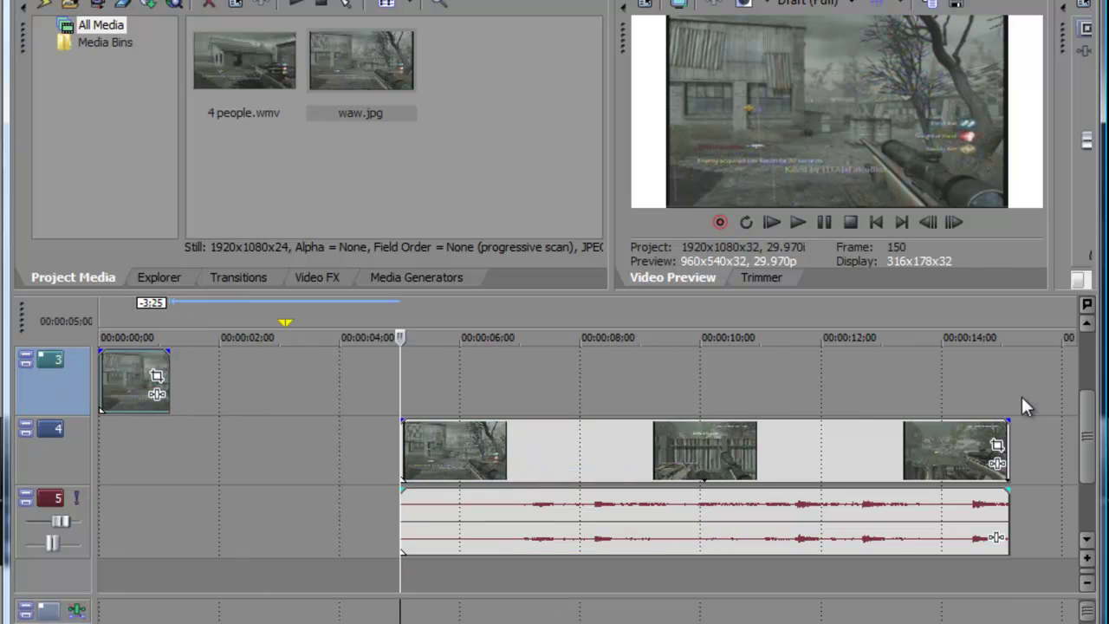
pyautogui.scroll(2, 1089, 402)
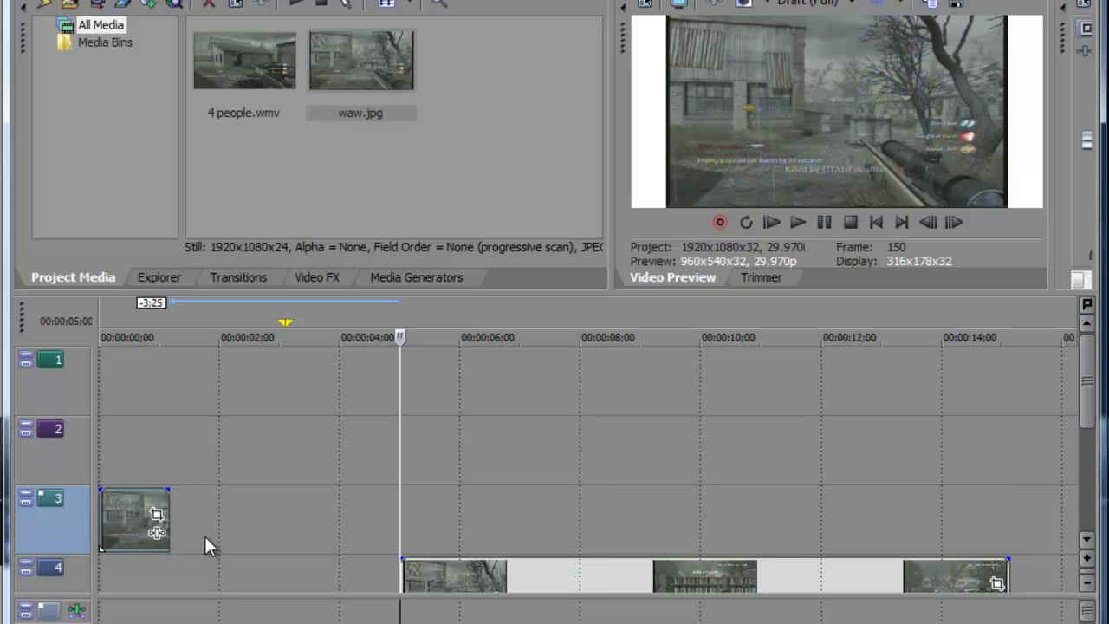
# Step: In the track 3 still's Event Pan/Crop, enable Mask and choose the Anchor Creation Tool
pyautogui.click(156, 514)
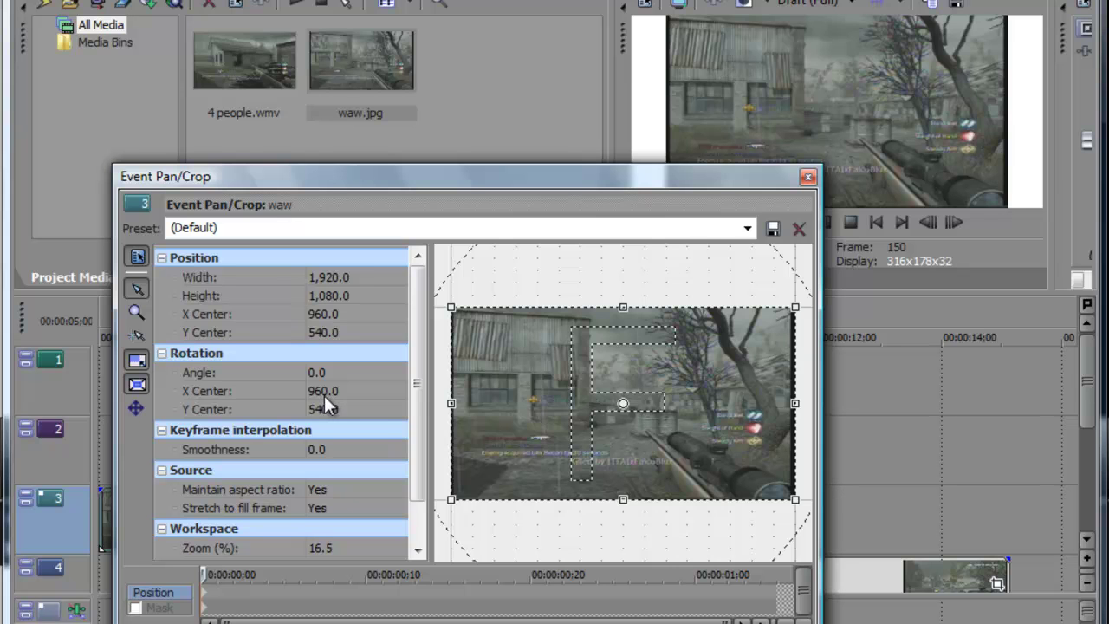
pyautogui.click(137, 607)
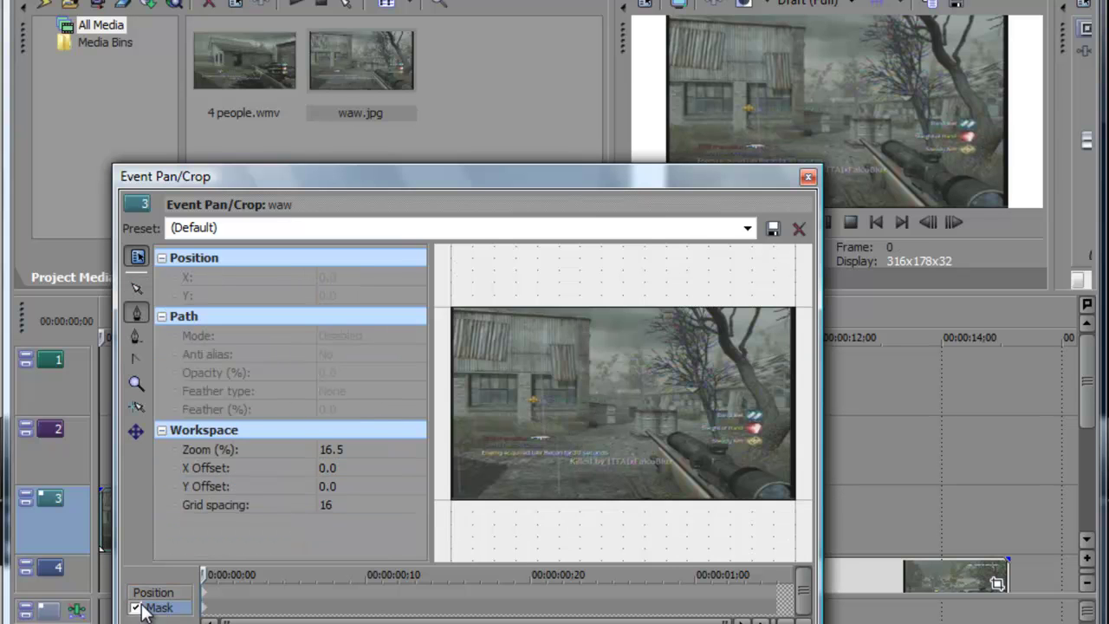
pyautogui.click(136, 312)
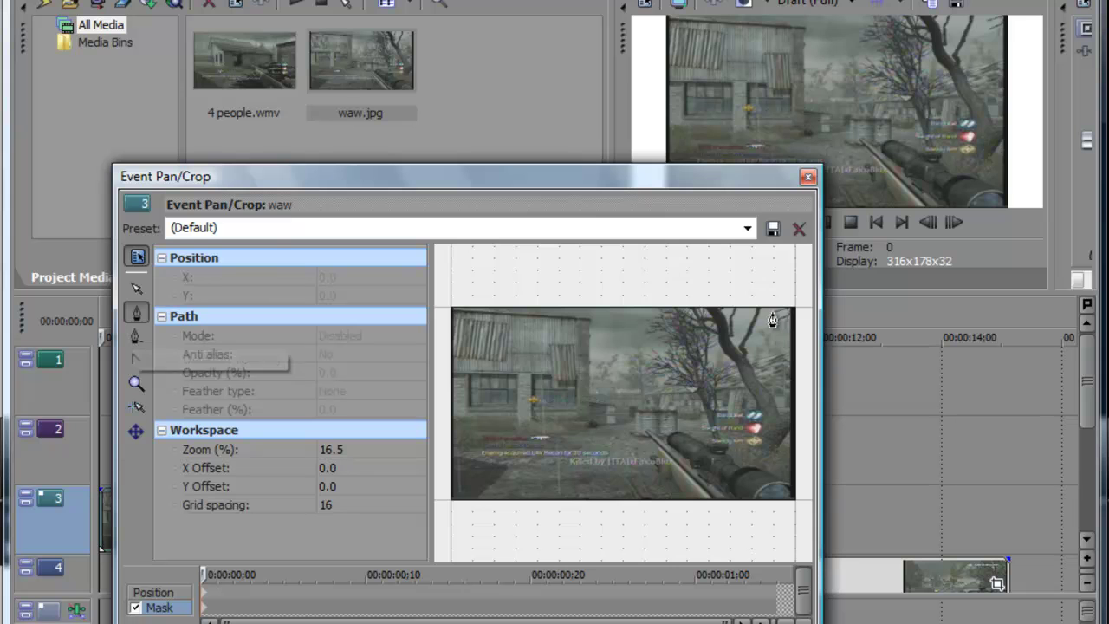
pyautogui.moveTo(820, 541); pyautogui.dragTo(813, 492)
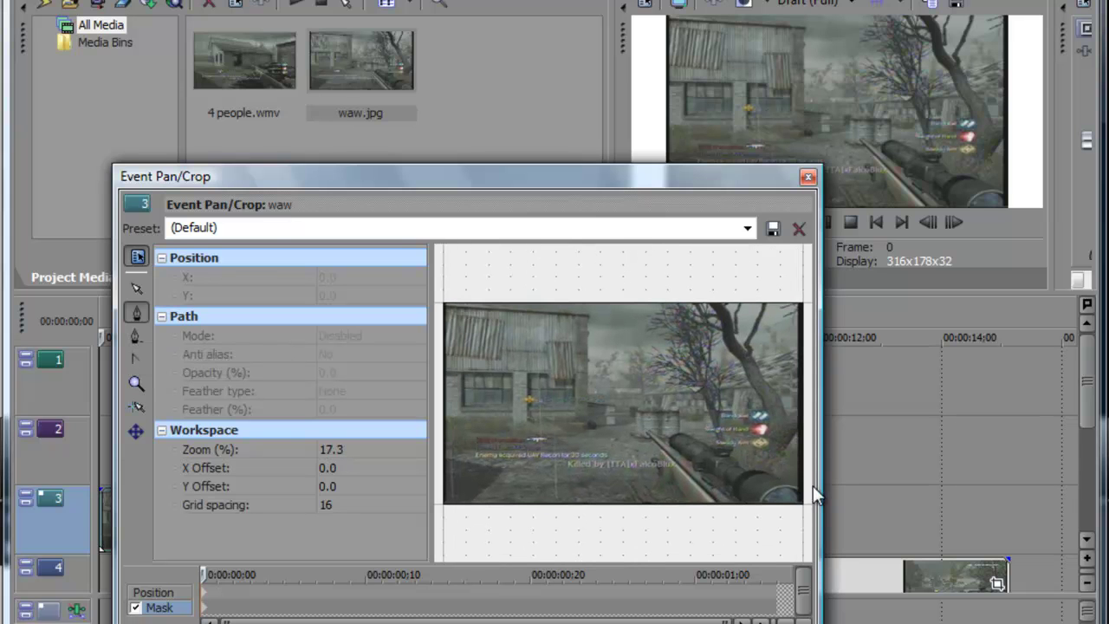
# Step: Draw a closed mask path around the rifle in the lower-right corner
pyautogui.click(799, 486)
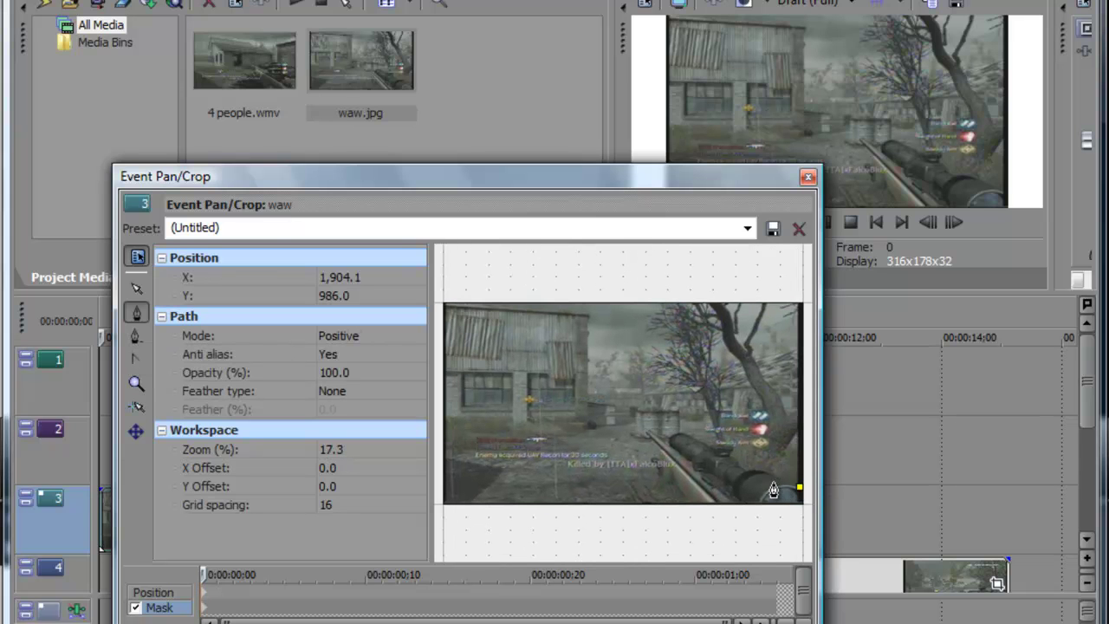
pyautogui.click(761, 473)
pyautogui.moveTo(747, 479); pyautogui.dragTo(674, 440)
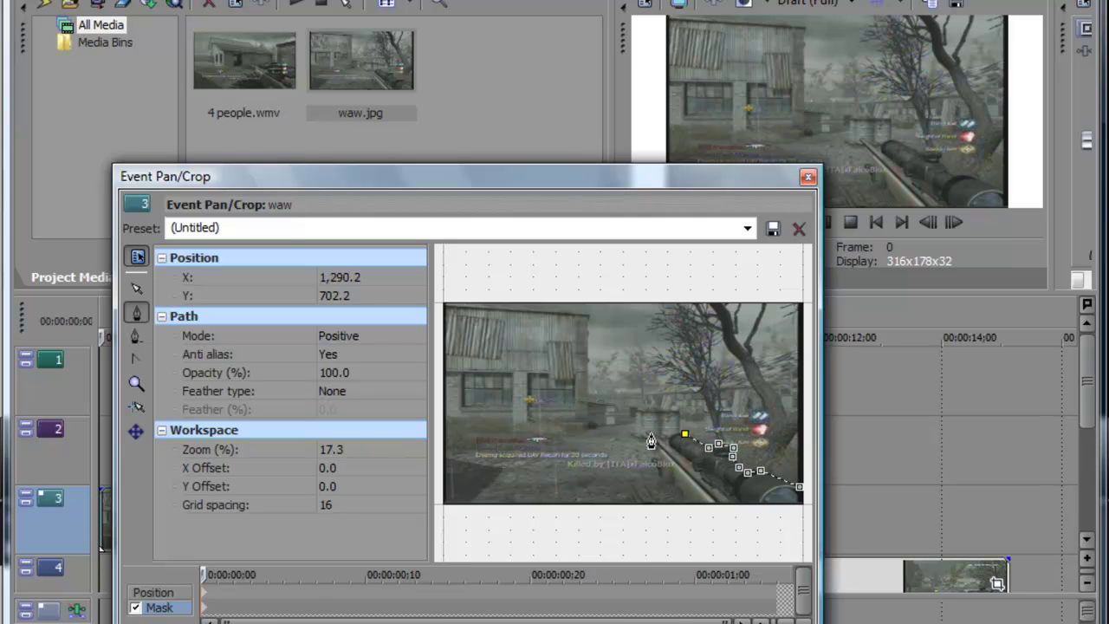
pyautogui.click(645, 434)
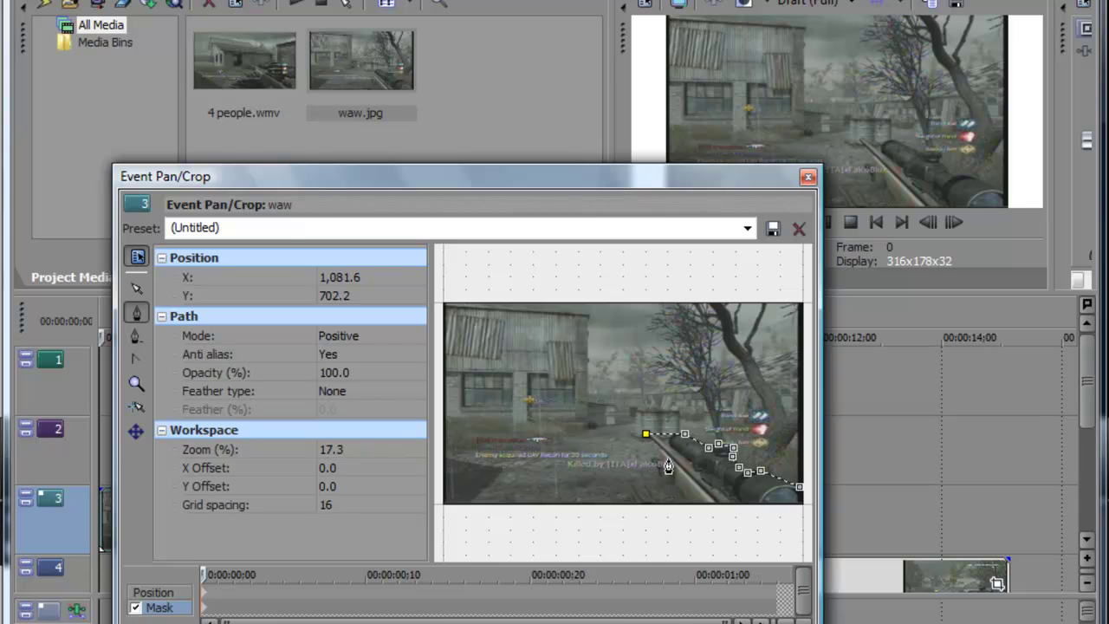
pyautogui.click(659, 452)
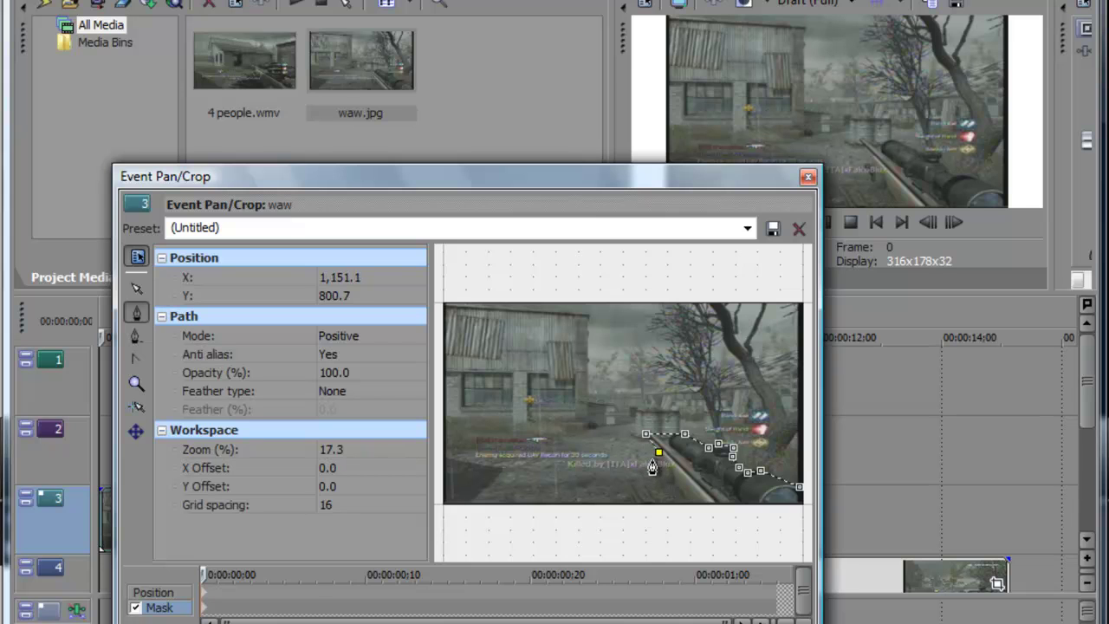
pyautogui.click(623, 501)
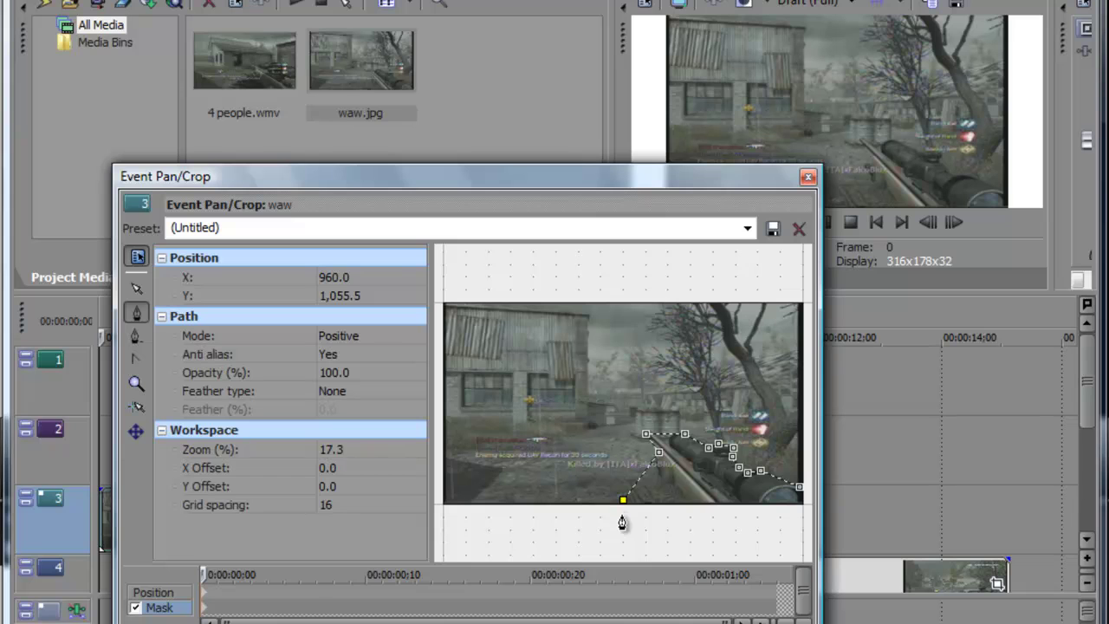
pyautogui.click(622, 515)
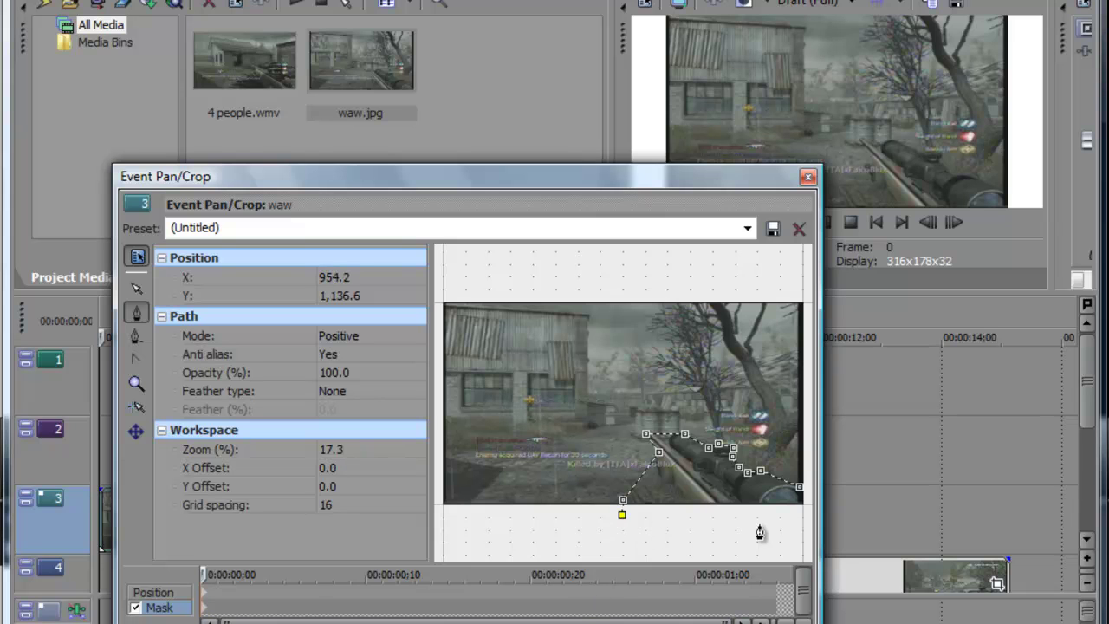
pyautogui.scroll(-1, 753, 437)
pyautogui.click(788, 504)
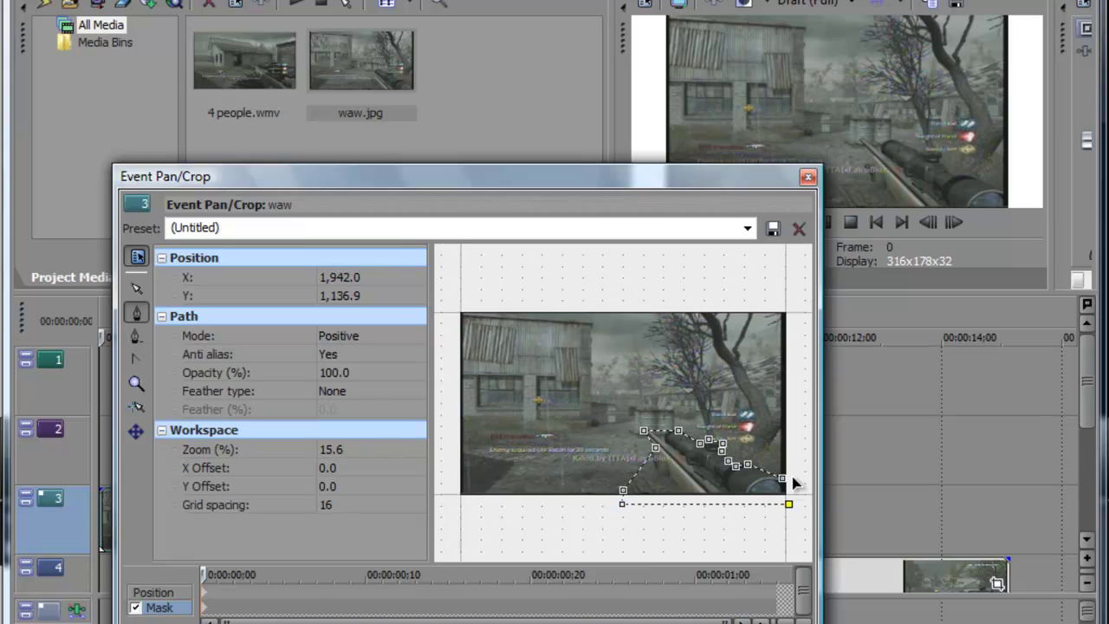
pyautogui.click(790, 479)
pyautogui.click(782, 479)
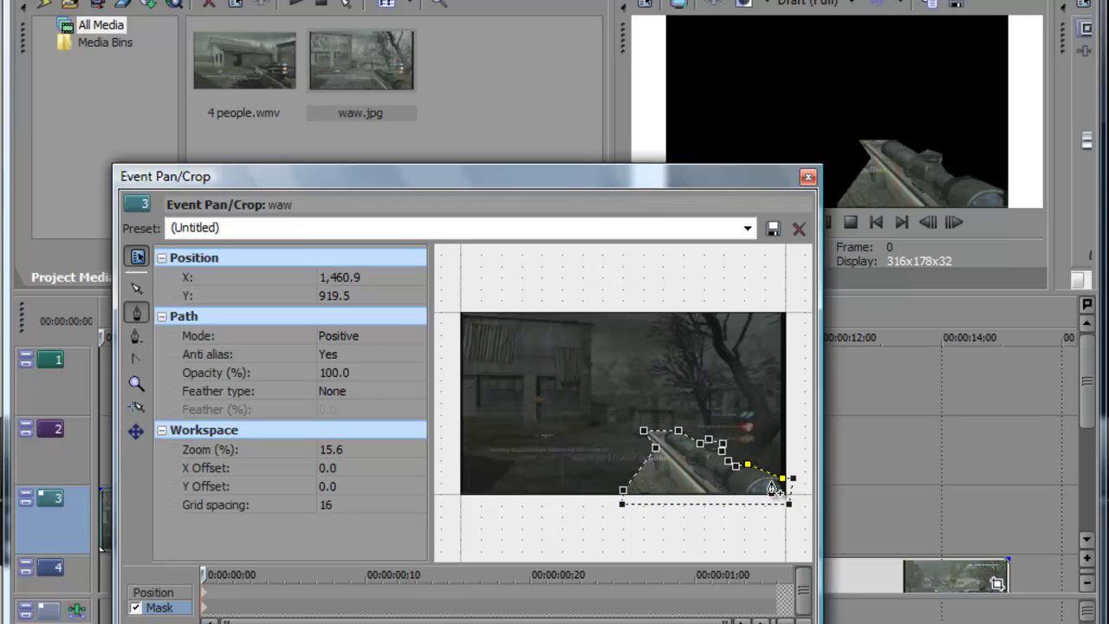
pyautogui.click(807, 178)
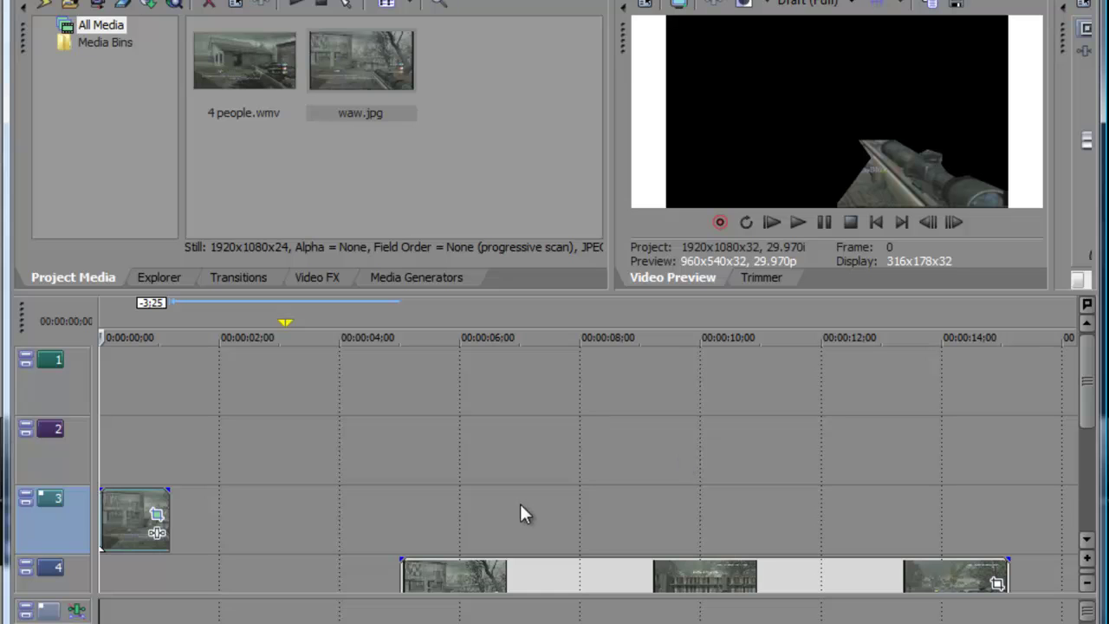
# Step: Copy the masked still to the start of track 2
pyautogui.click(119, 502)
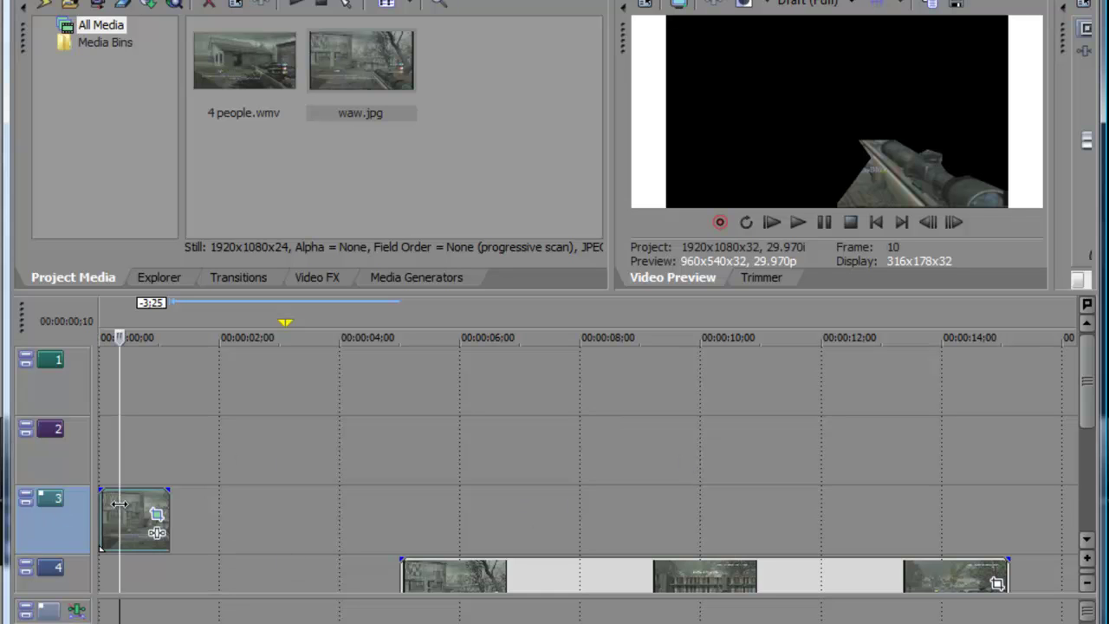
pyautogui.press('Home')
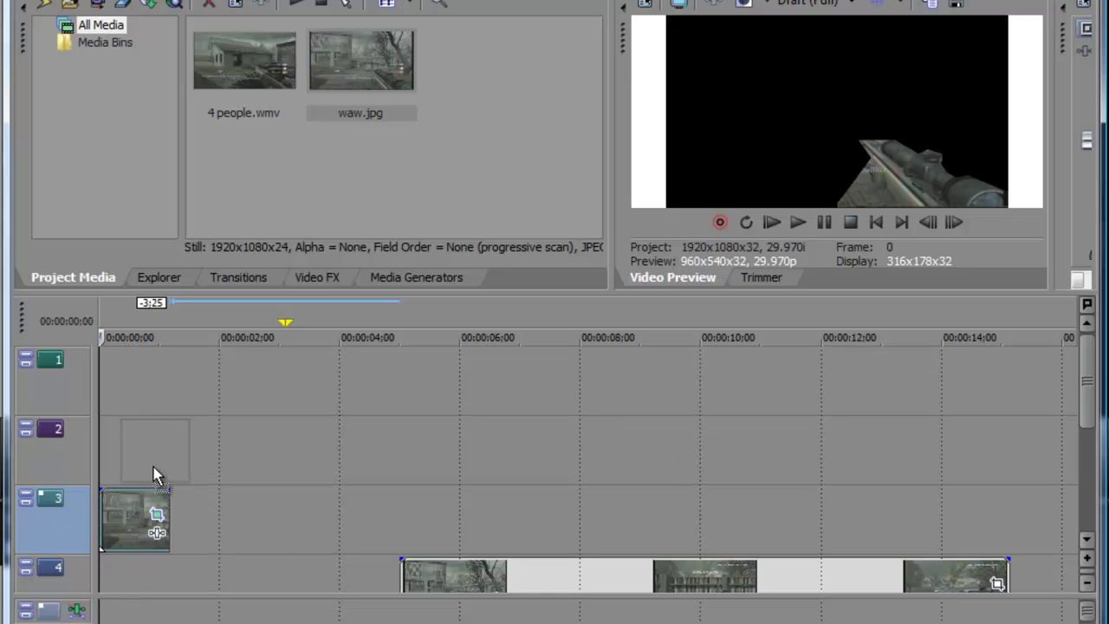
pyautogui.moveTo(156, 474); pyautogui.dragTo(124, 451)
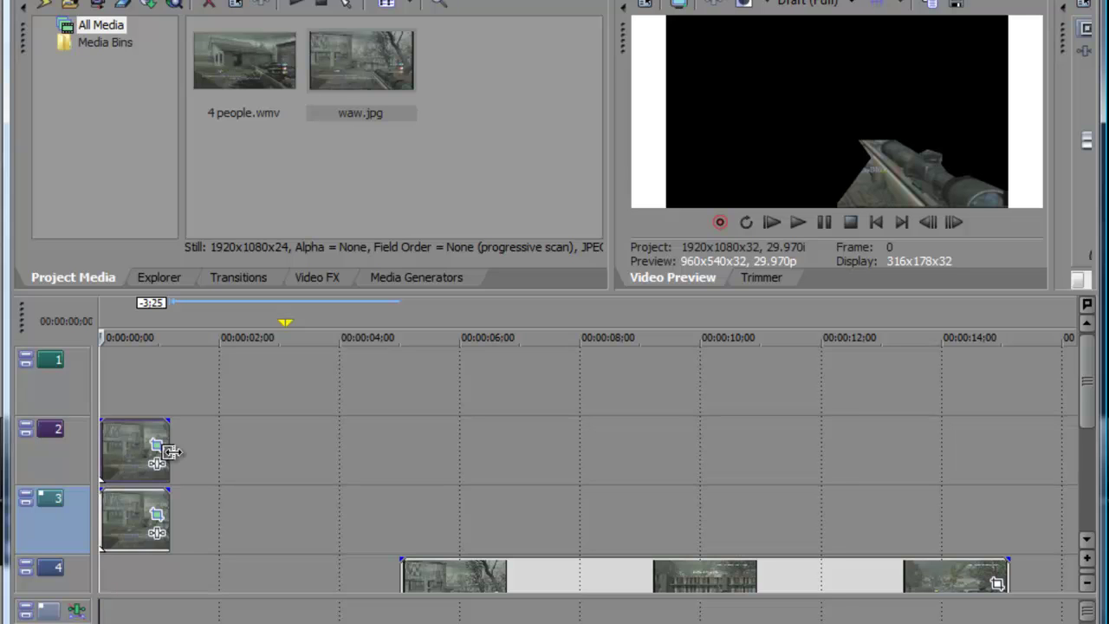
# Step: Draw a rectangular mask over the right side of the track 2 still, showing tree and rifle
pyautogui.click(165, 448)
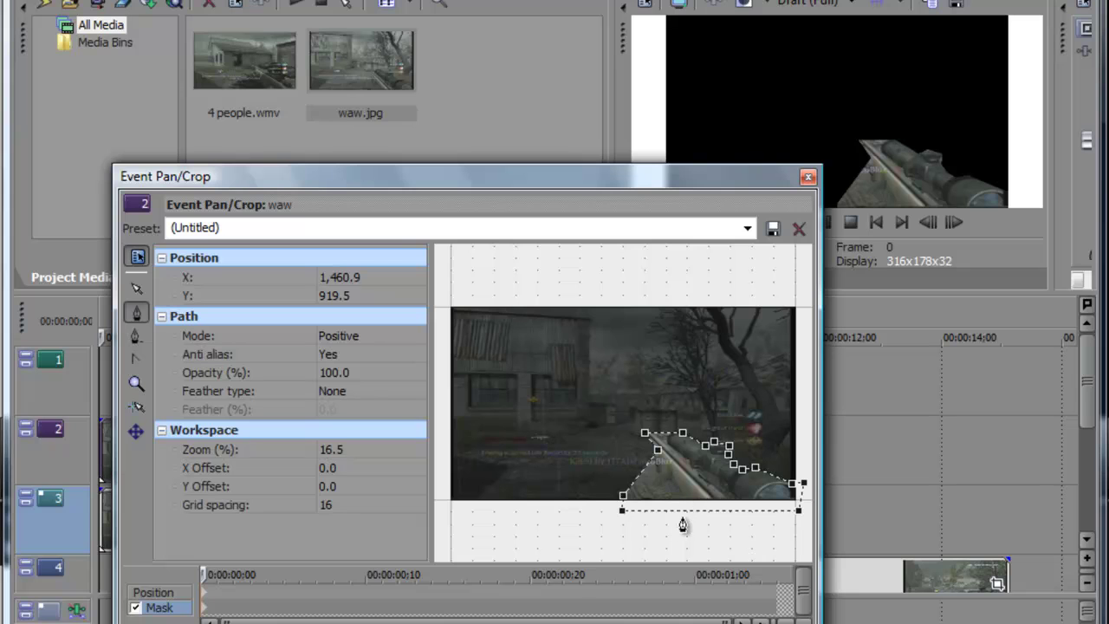
pyautogui.click(625, 529)
pyautogui.click(804, 532)
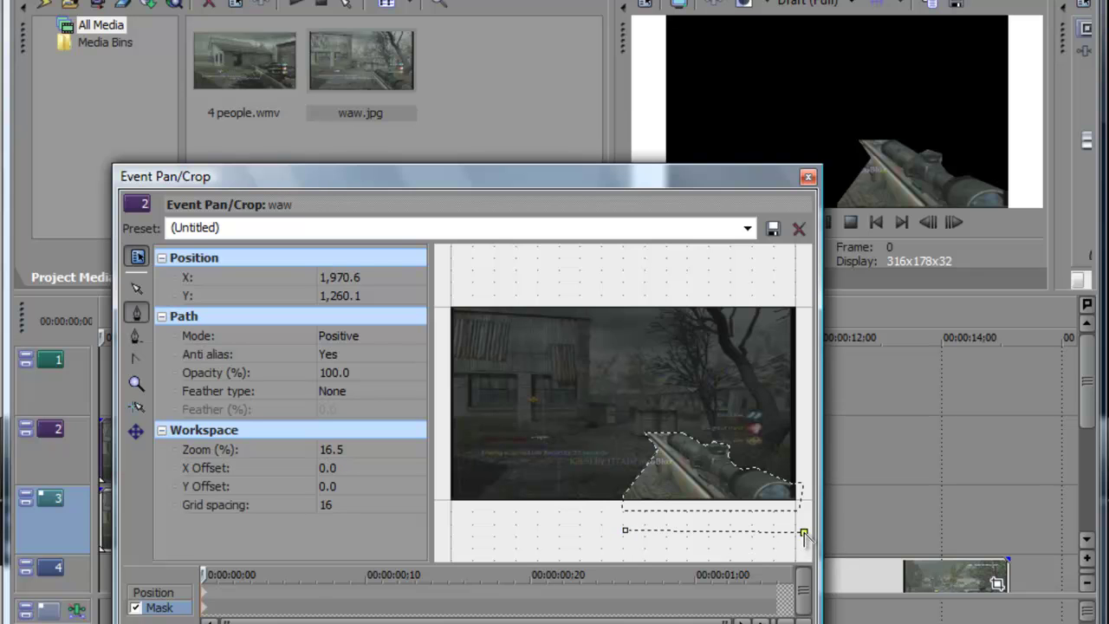
pyautogui.click(804, 295)
pyautogui.click(631, 295)
pyautogui.click(625, 530)
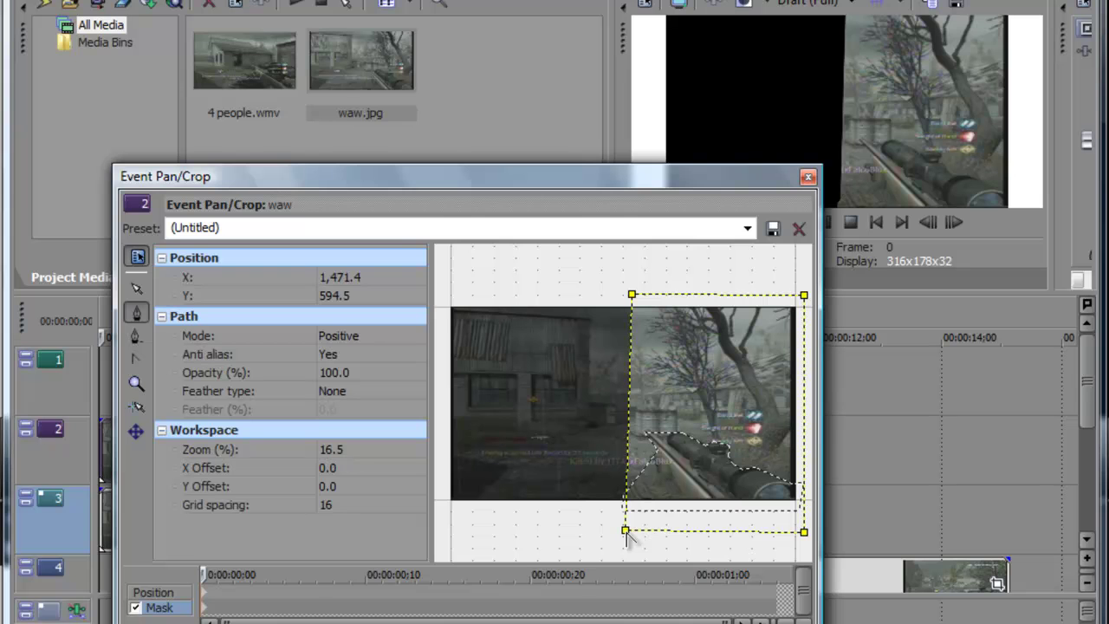
pyautogui.click(805, 177)
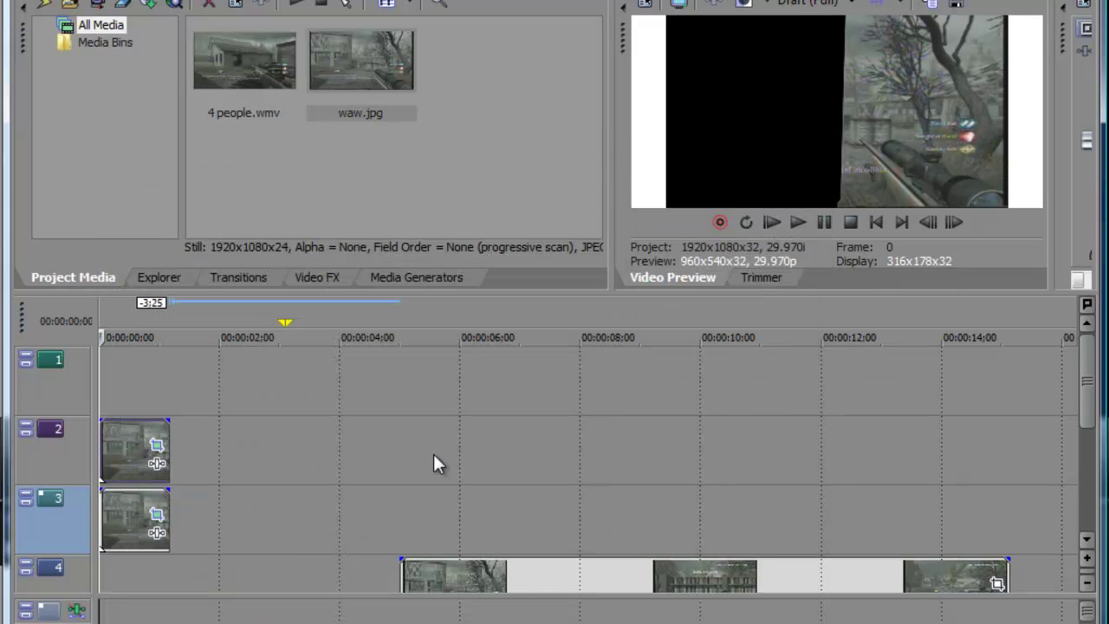
# Step: Move the track 2 still later so it follows the track 3 still
pyautogui.moveTo(132, 439); pyautogui.dragTo(204, 461)
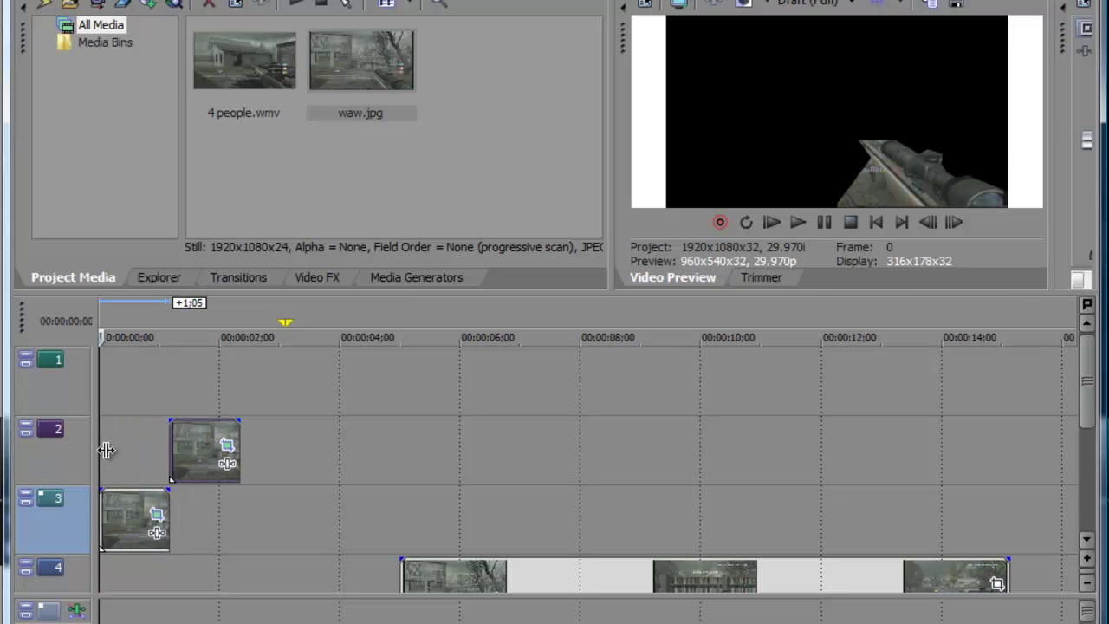
pyautogui.click(953, 222)
pyautogui.moveTo(955, 225); pyautogui.dragTo(946, 224)
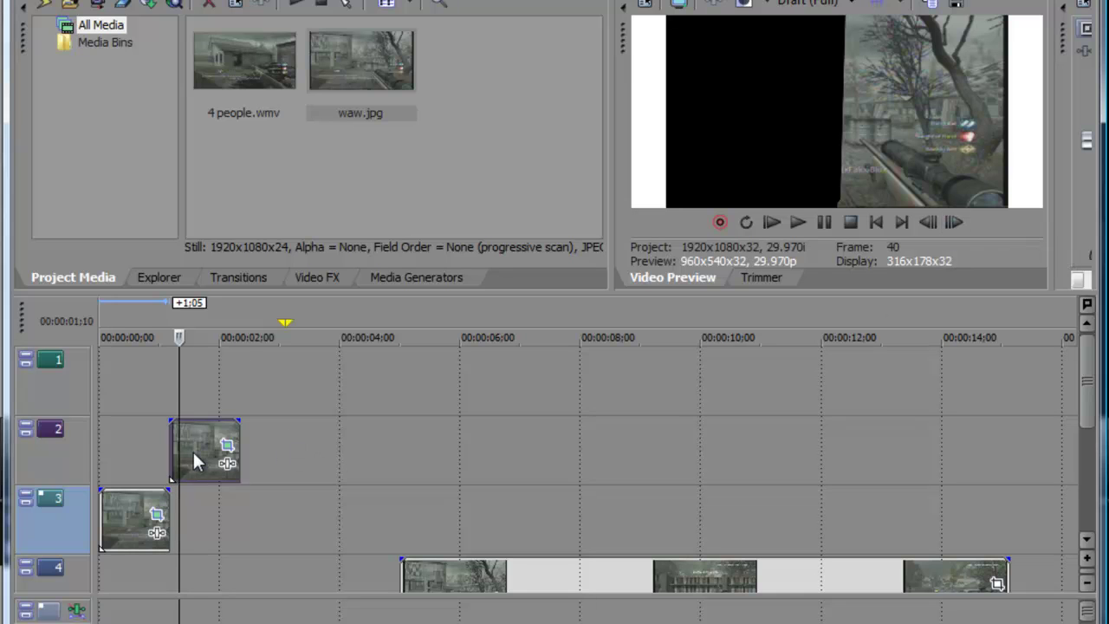
# Step: Copy the still onto track 1 at 2 s and mask it to the left building
pyautogui.moveTo(193, 449); pyautogui.dragTo(275, 382)
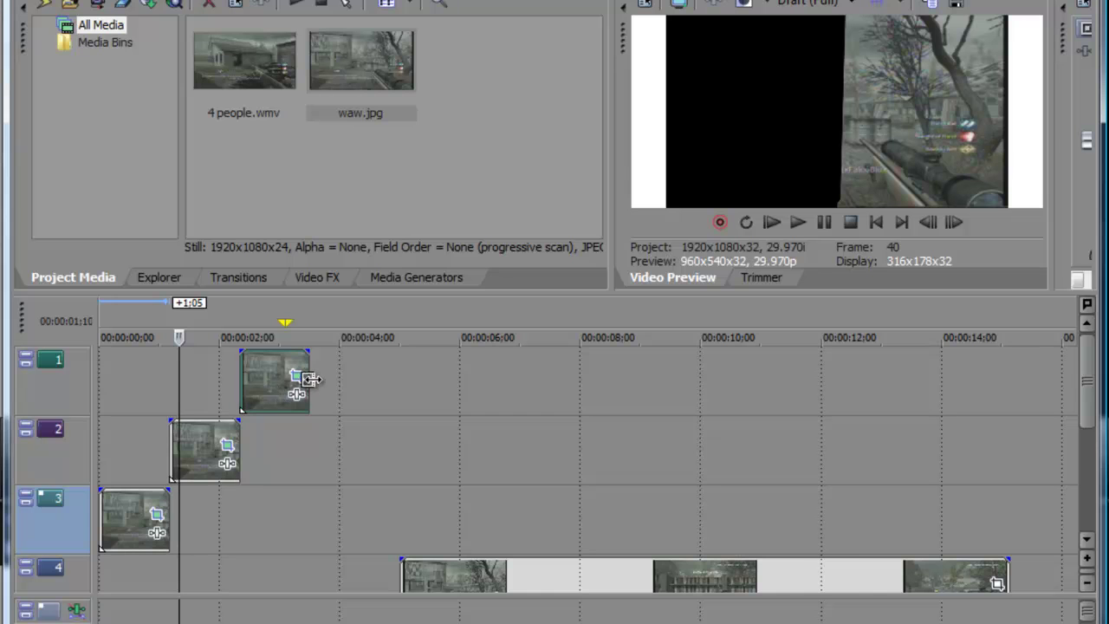
pyautogui.click(296, 376)
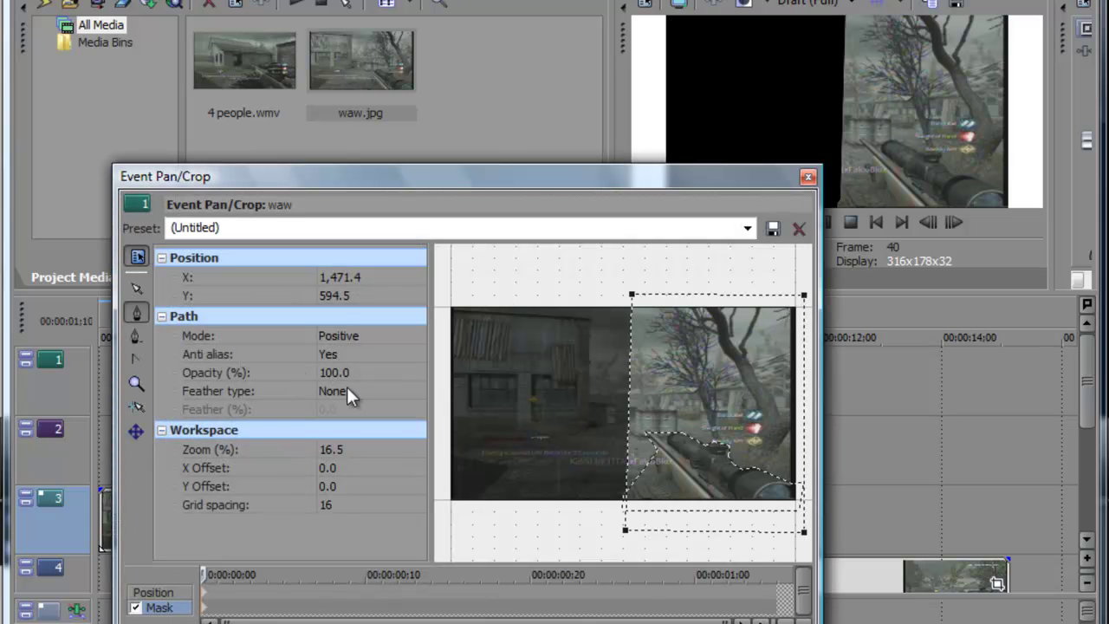
pyautogui.click(446, 292)
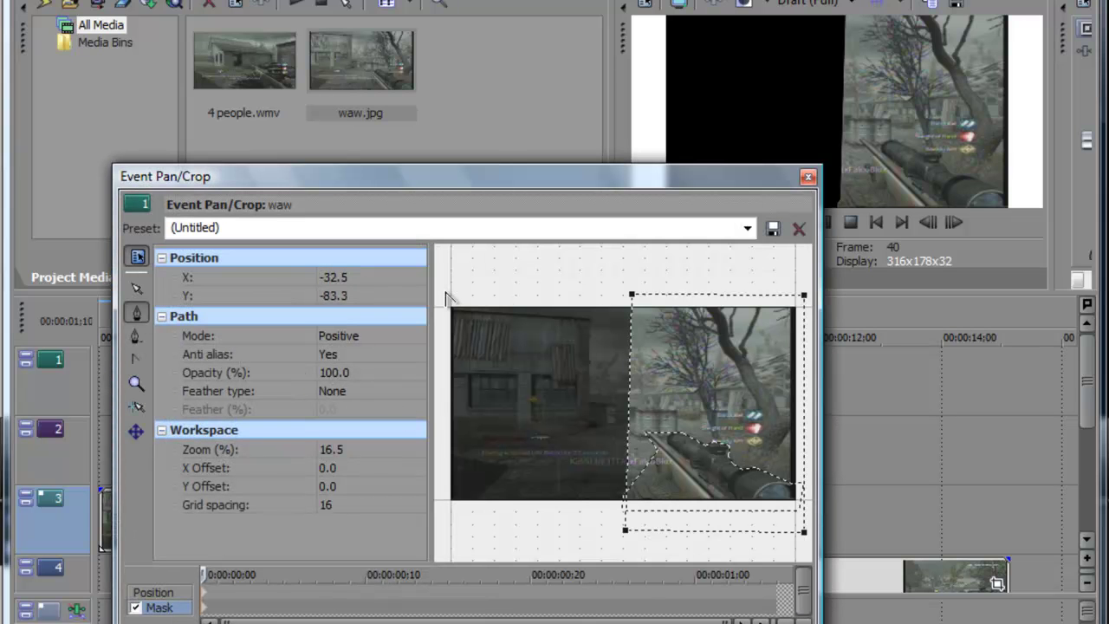
pyautogui.click(647, 284)
pyautogui.click(650, 544)
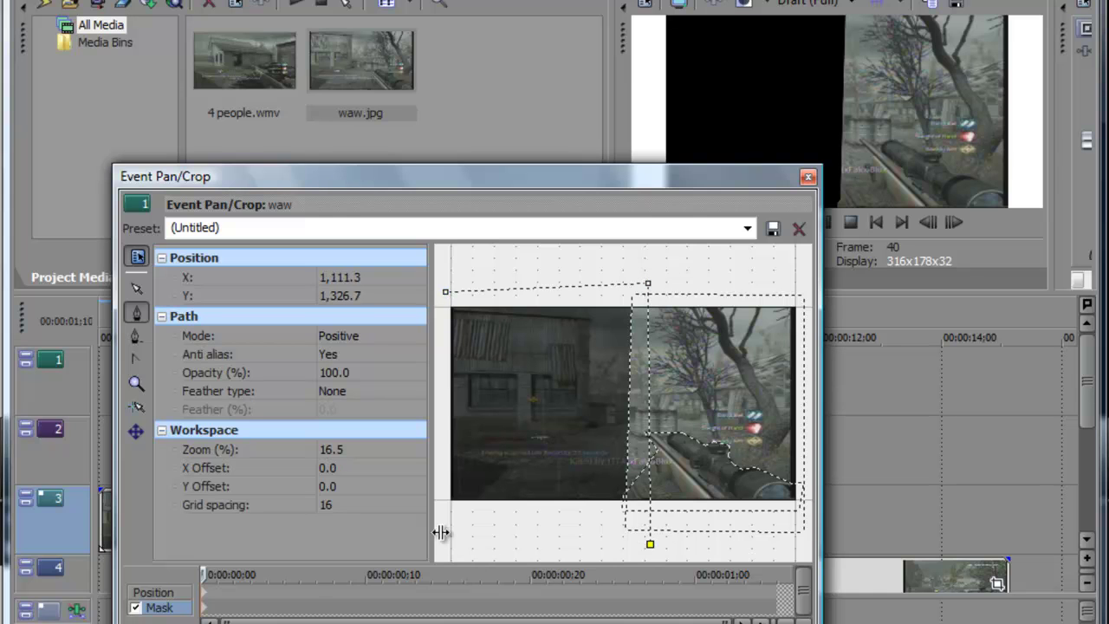
pyautogui.click(443, 535)
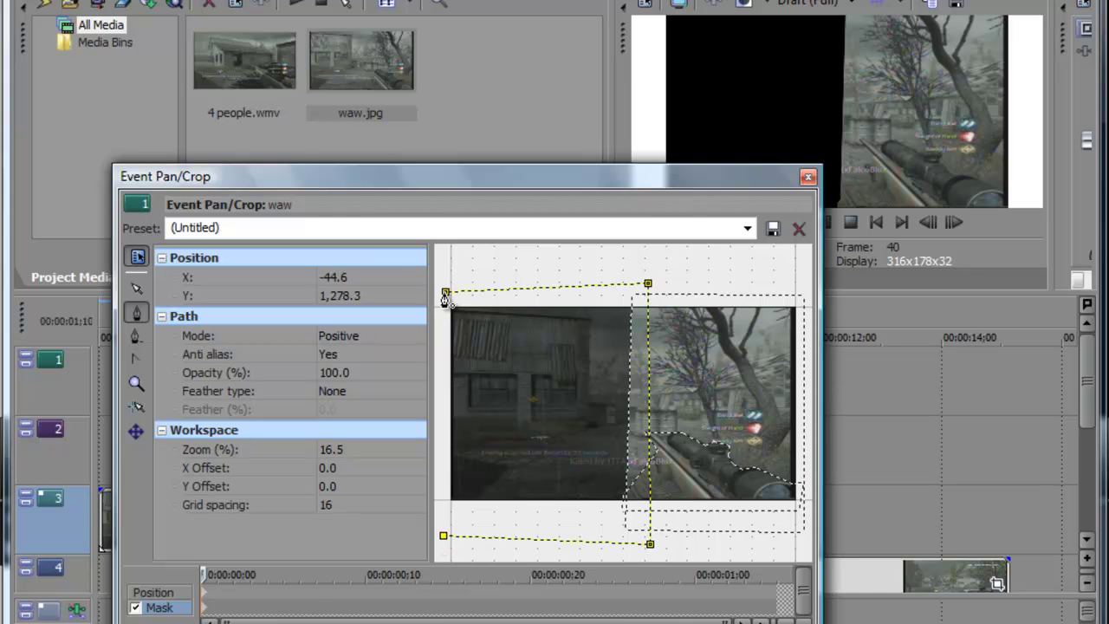
pyautogui.click(445, 291)
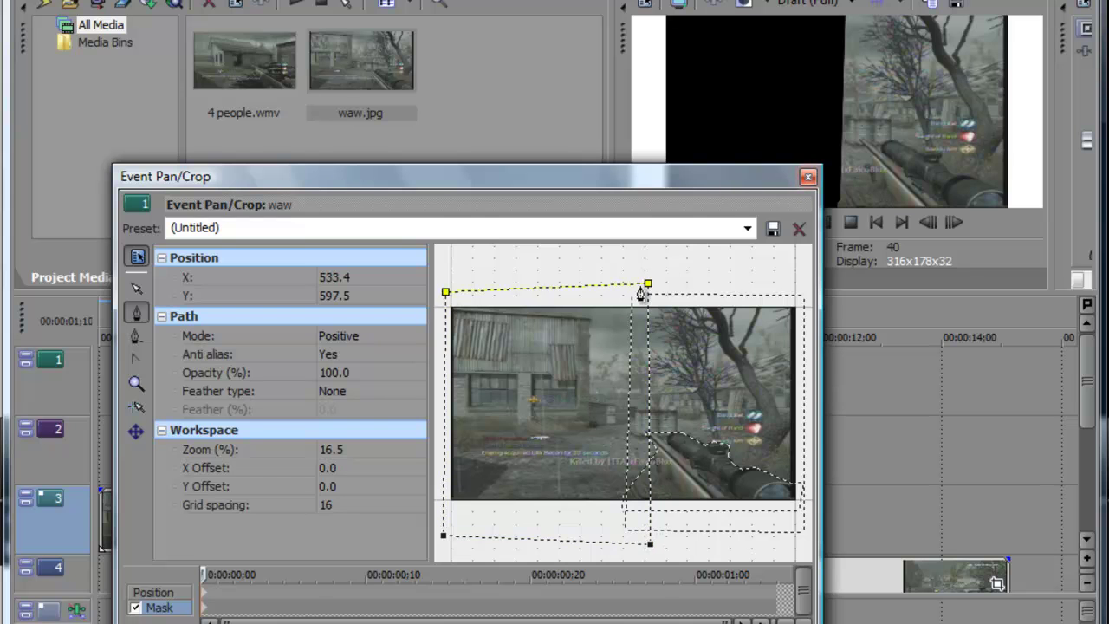
# Step: Add fade-ins to the stills on tracks 1, 2 and 3, then preview from the start
pyautogui.click(807, 179)
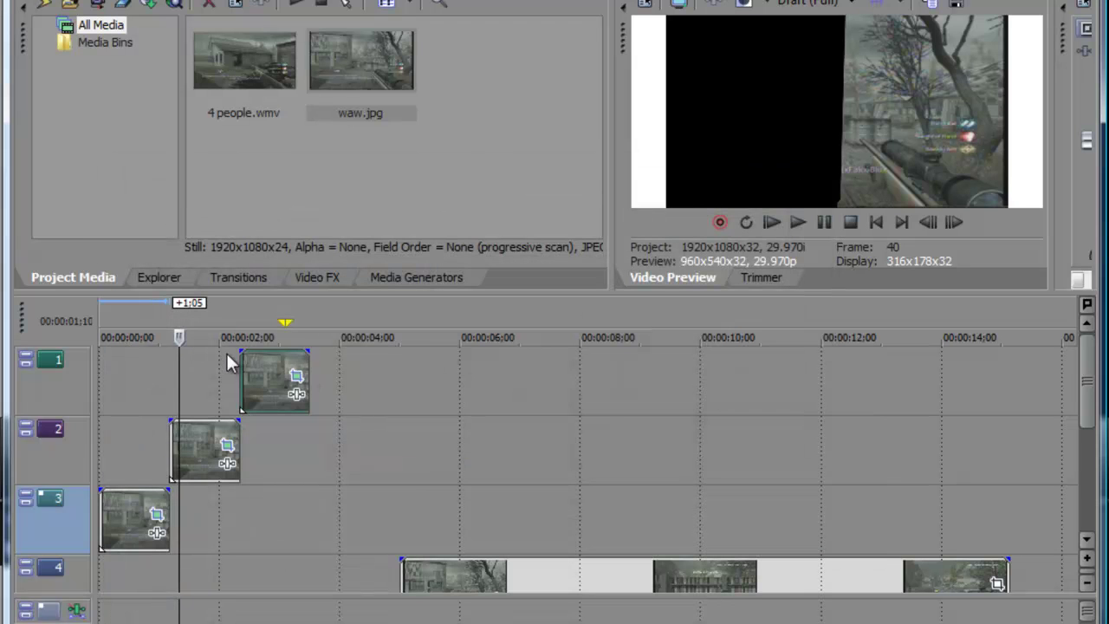
pyautogui.moveTo(238, 352); pyautogui.dragTo(258, 359)
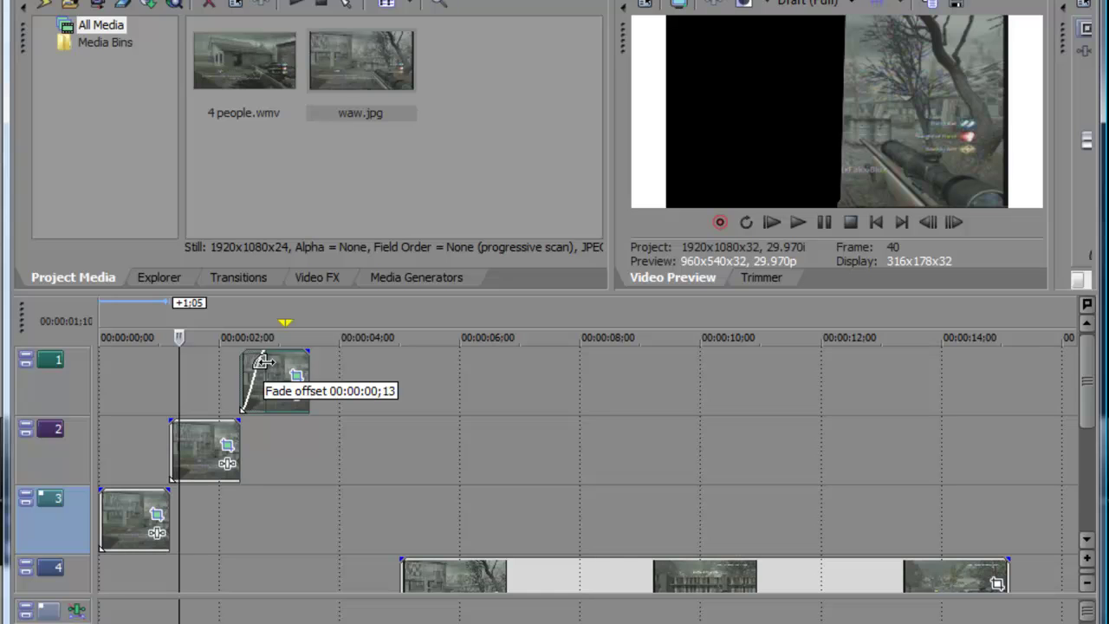
pyautogui.moveTo(167, 423); pyautogui.dragTo(184, 424)
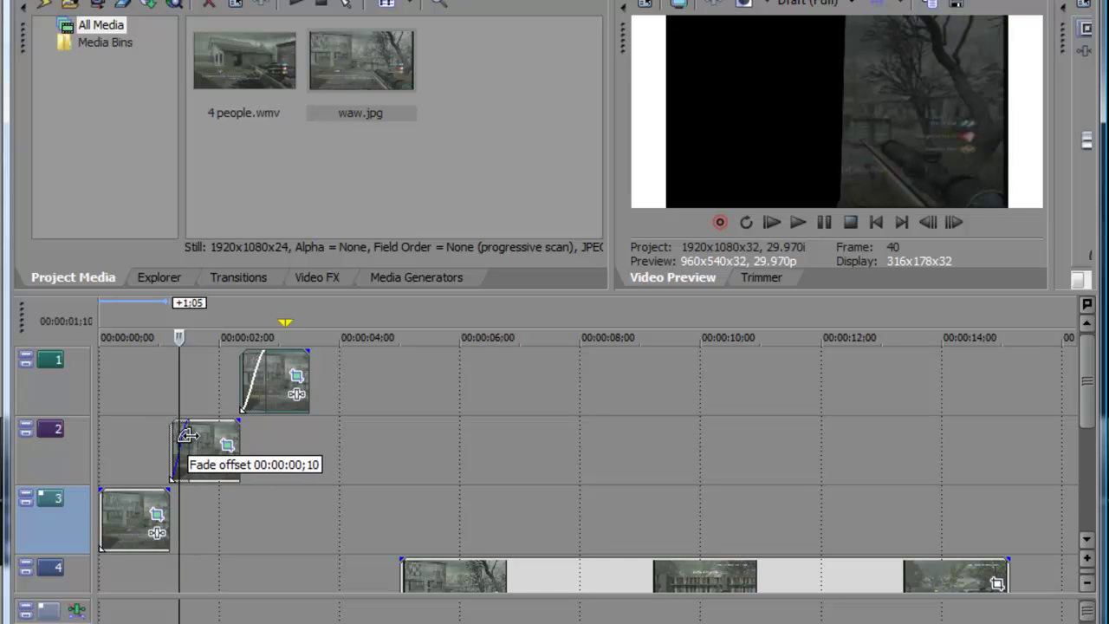
pyautogui.moveTo(105, 493); pyautogui.dragTo(118, 493)
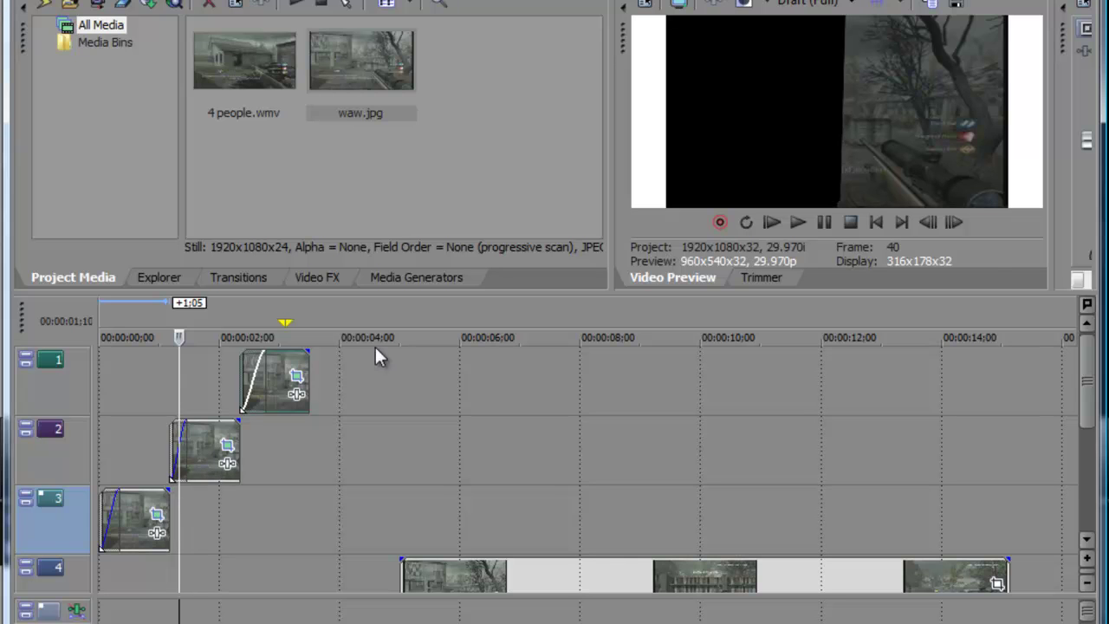
pyautogui.click(783, 225)
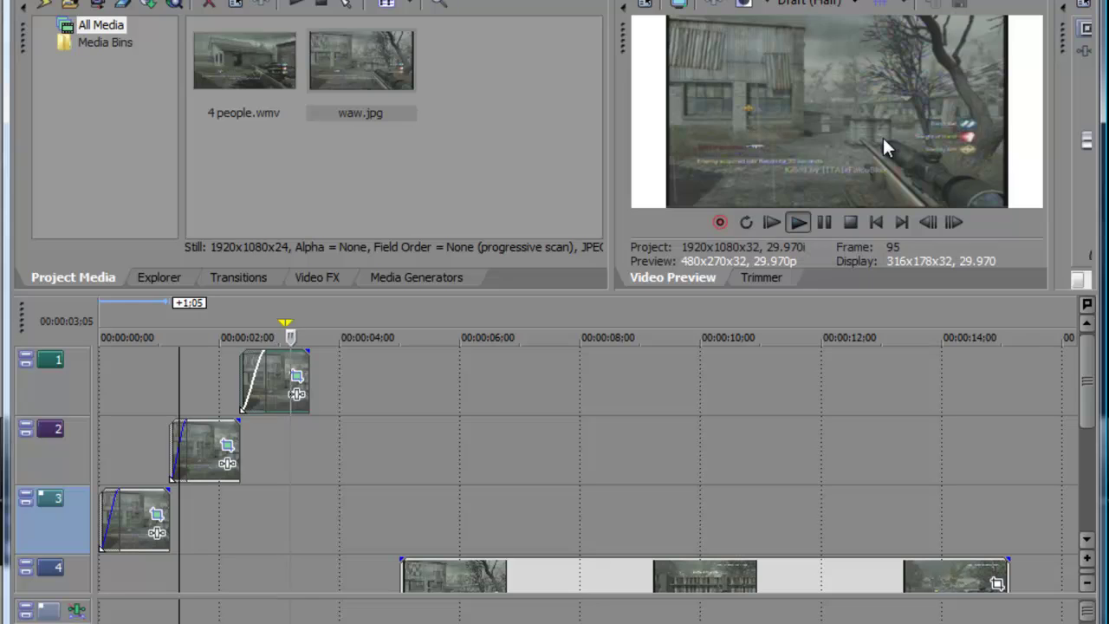
# Step: Move the track 2 and track 1 stills earlier to overlap and lengthen their fade-ins
pyautogui.moveTo(202, 447); pyautogui.dragTo(153, 442)
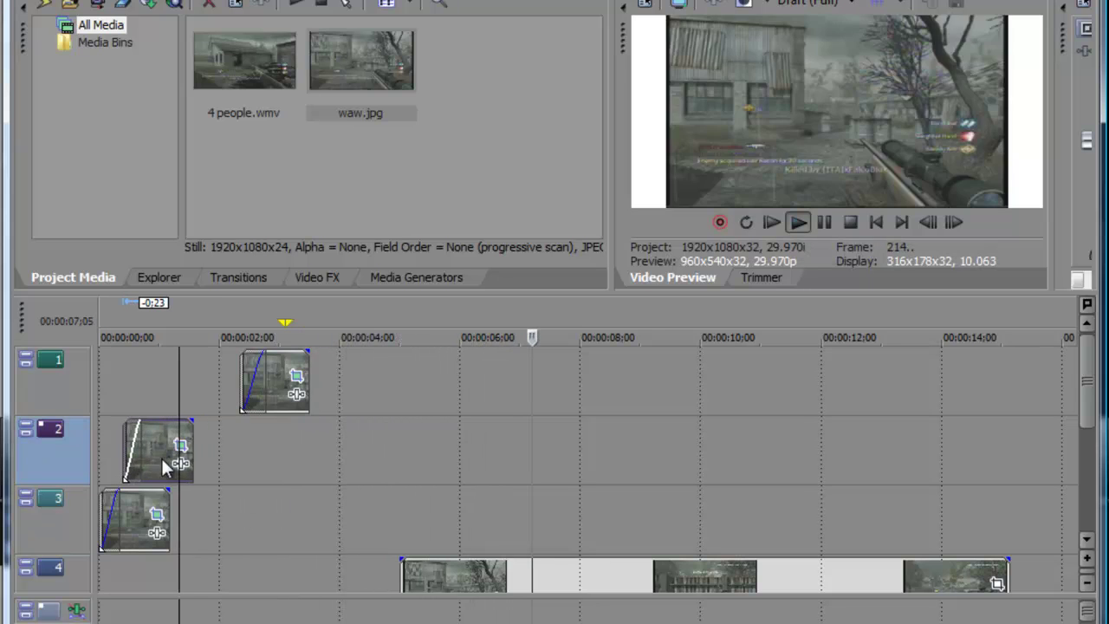
pyautogui.moveTo(169, 527); pyautogui.dragTo(156, 525)
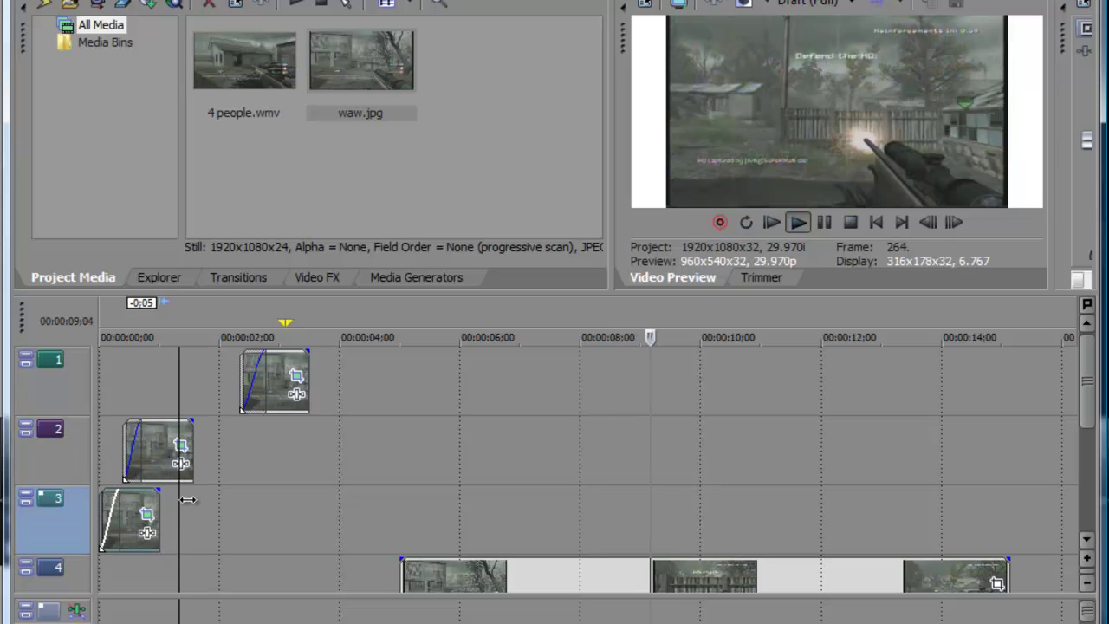
pyautogui.moveTo(280, 377); pyautogui.dragTo(184, 386)
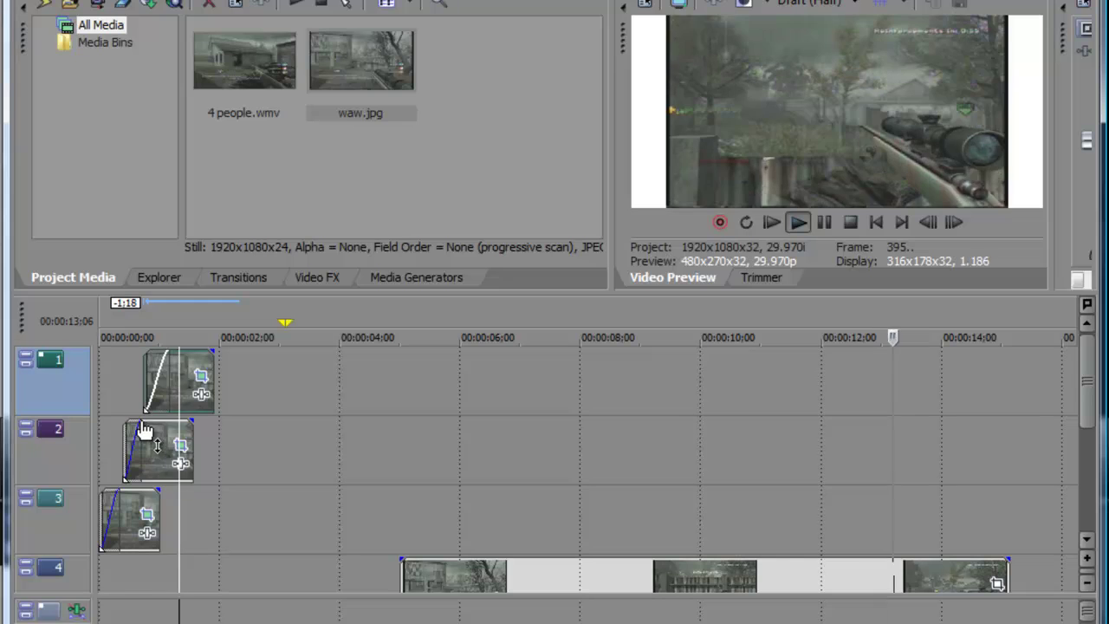
pyautogui.moveTo(144, 428)
pyautogui.mouseDown()
pyautogui.moveTo(164, 431)
pyautogui.moveTo(156, 428)
pyautogui.mouseUp()
pyautogui.moveTo(113, 490); pyautogui.dragTo(115, 490)
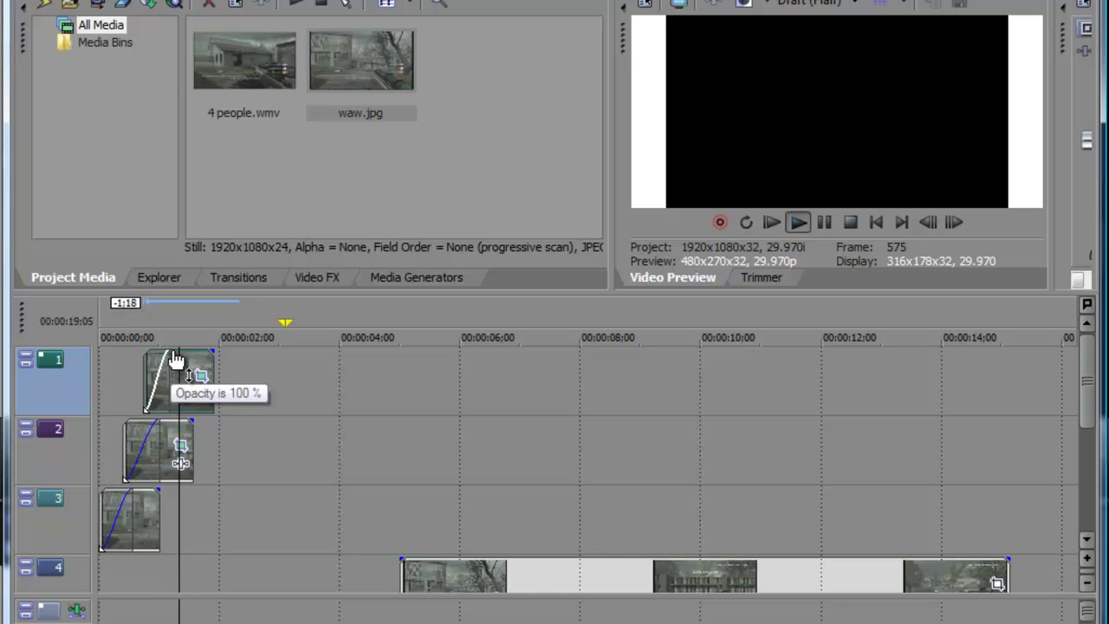
pyautogui.moveTo(172, 353); pyautogui.dragTo(202, 355)
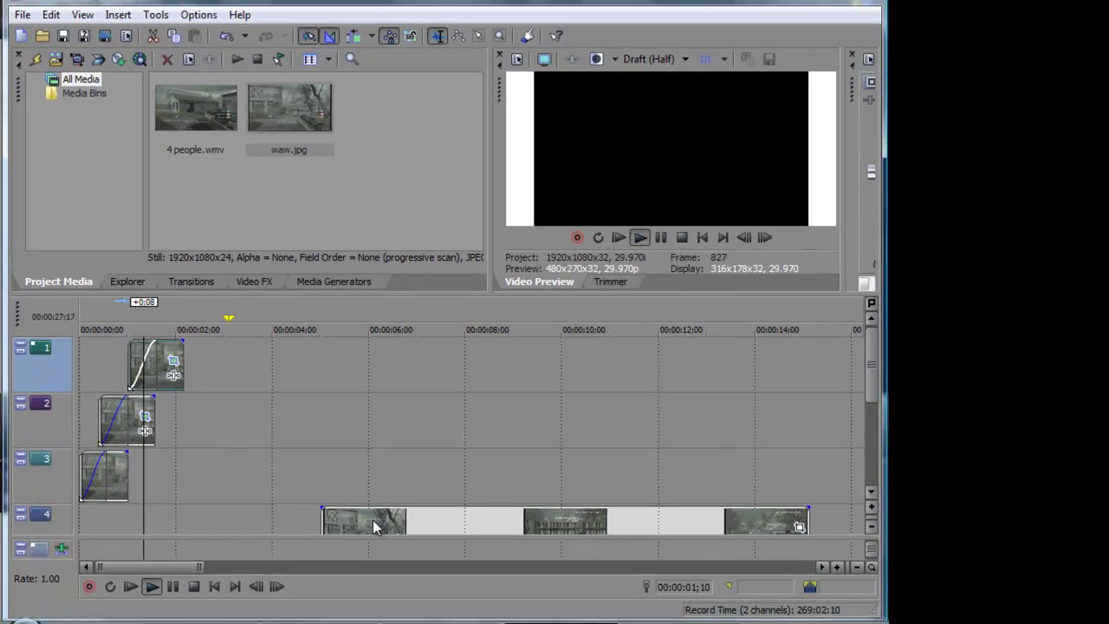
# Step: Slide the track 4 gameplay clip to just after the stills, preview, and give the track 3 still a 00:00:00;17 fade-in
pyautogui.moveTo(466, 574); pyautogui.dragTo(281, 571)
pyautogui.moveTo(224, 517); pyautogui.dragTo(250, 512)
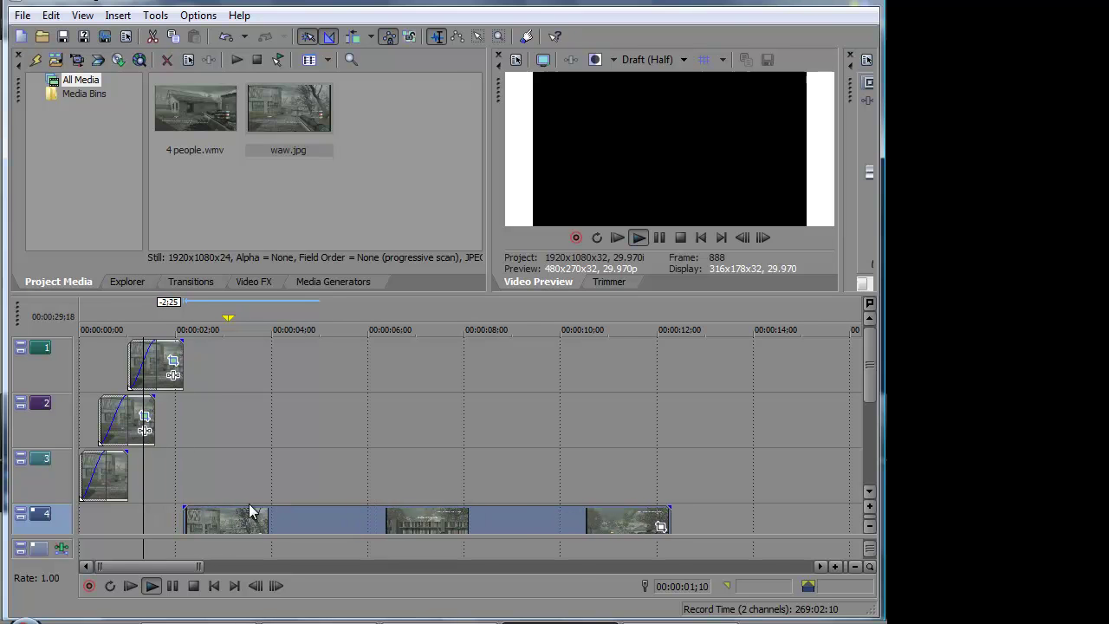
pyautogui.click(614, 240)
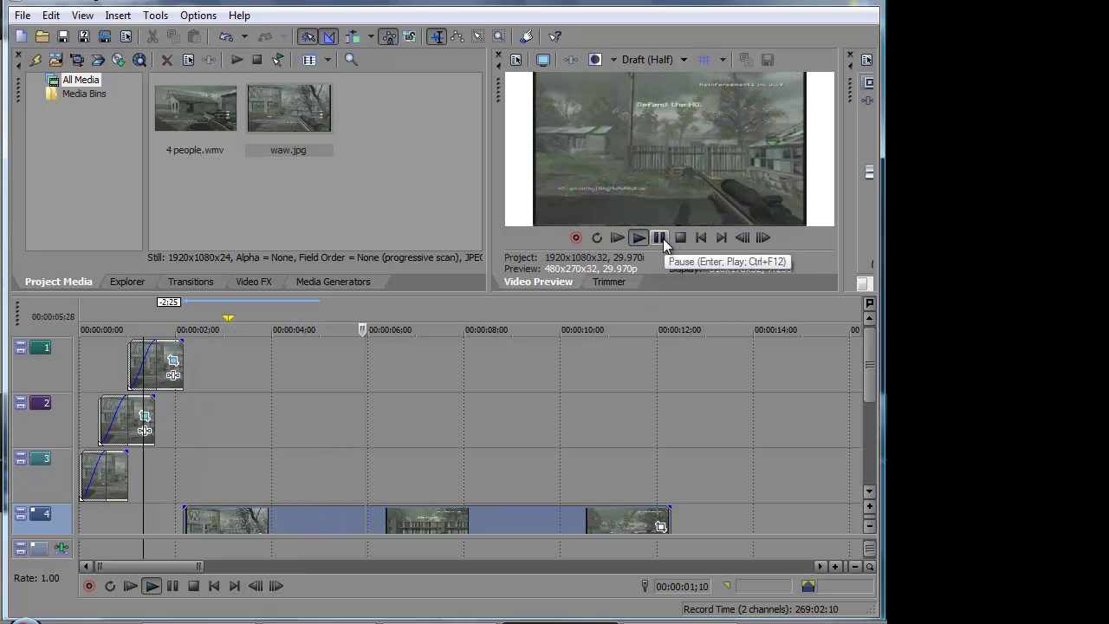
pyautogui.click(662, 242)
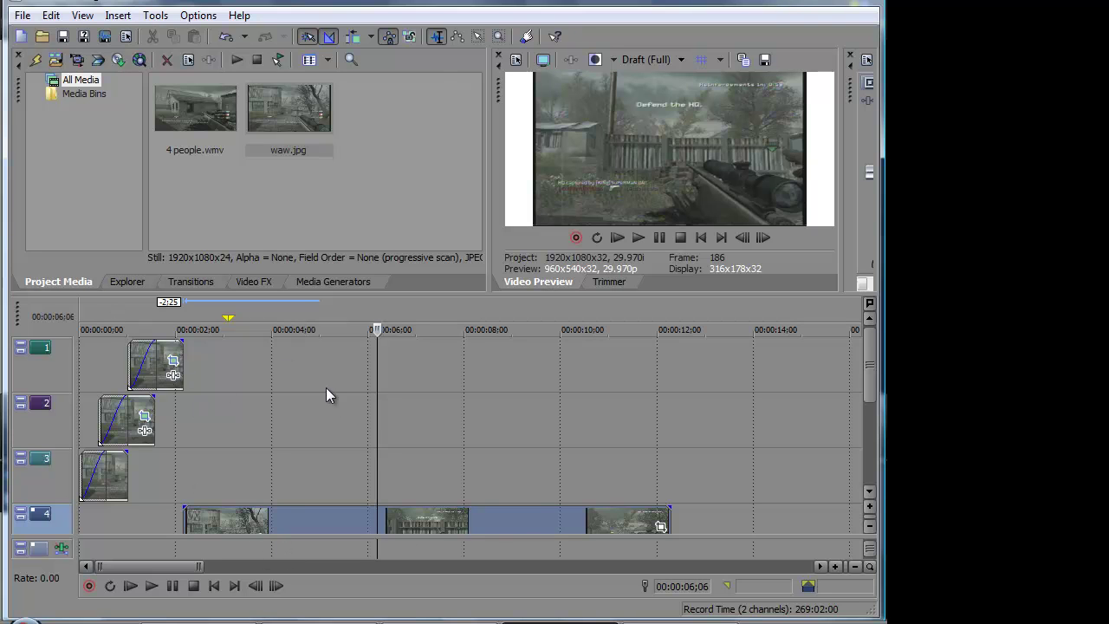
pyautogui.moveTo(103, 495); pyautogui.dragTo(103, 473)
pyautogui.moveTo(199, 622)
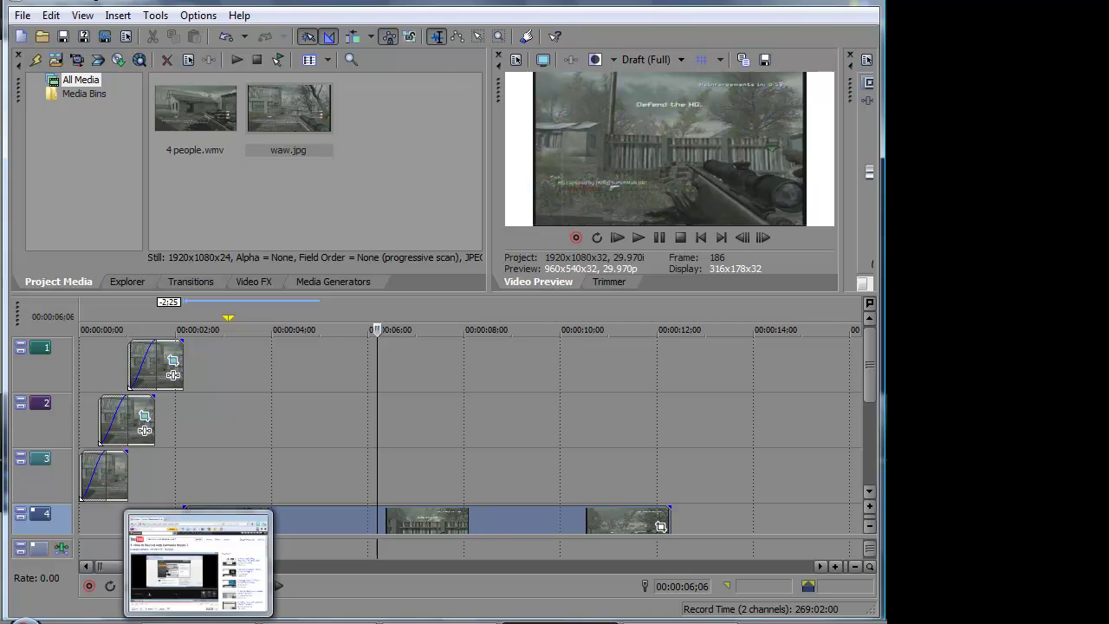